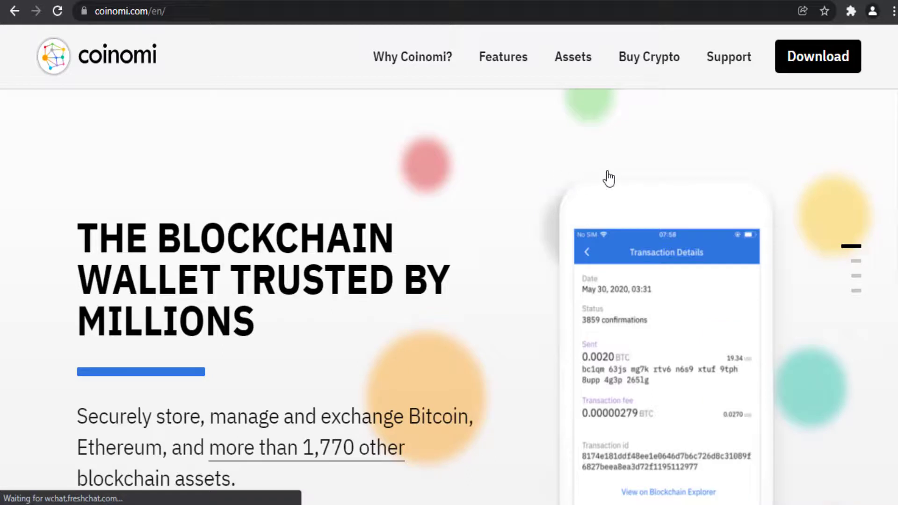
From the Coinomi website's Desktop section, download Coinomi Wallet for Windows
click(824, 69)
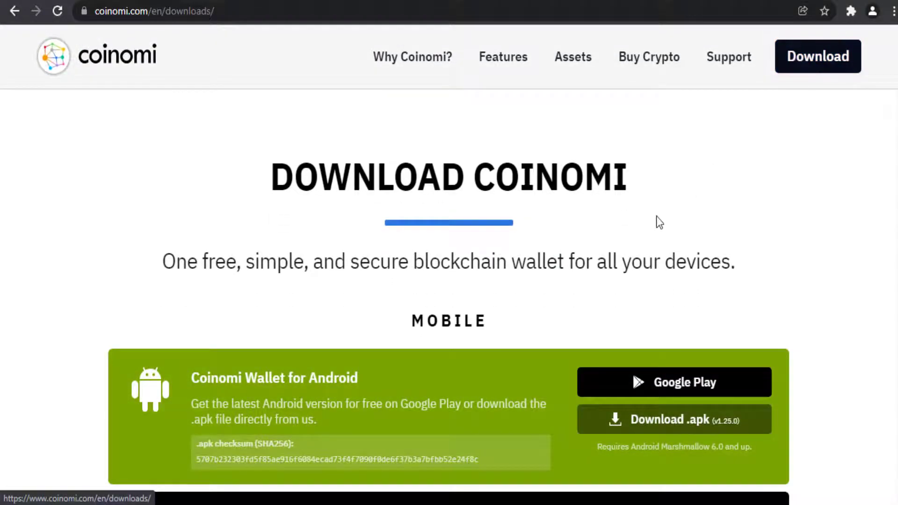
scroll(656, 222, down, 1)
scroll(224, 220, down, 2)
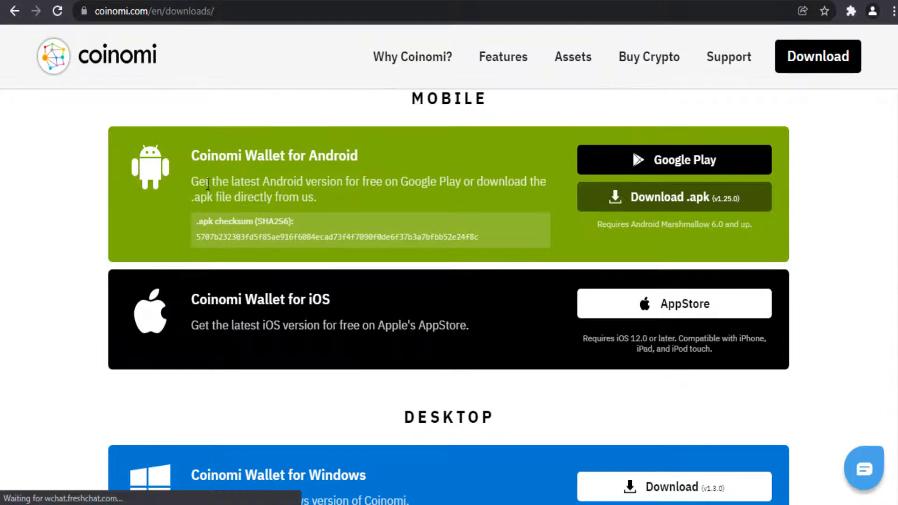
scroll(368, 313, down, 1)
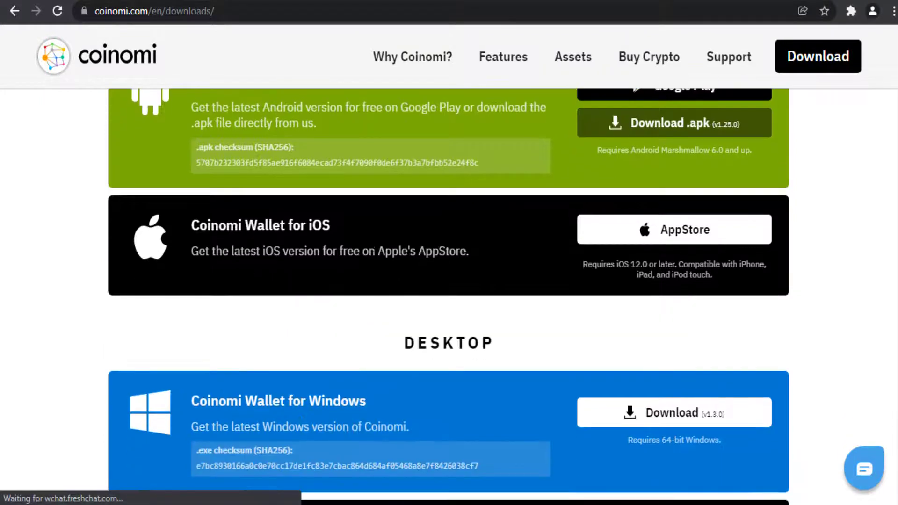
scroll(360, 277, down, 2)
scroll(375, 268, down, 1)
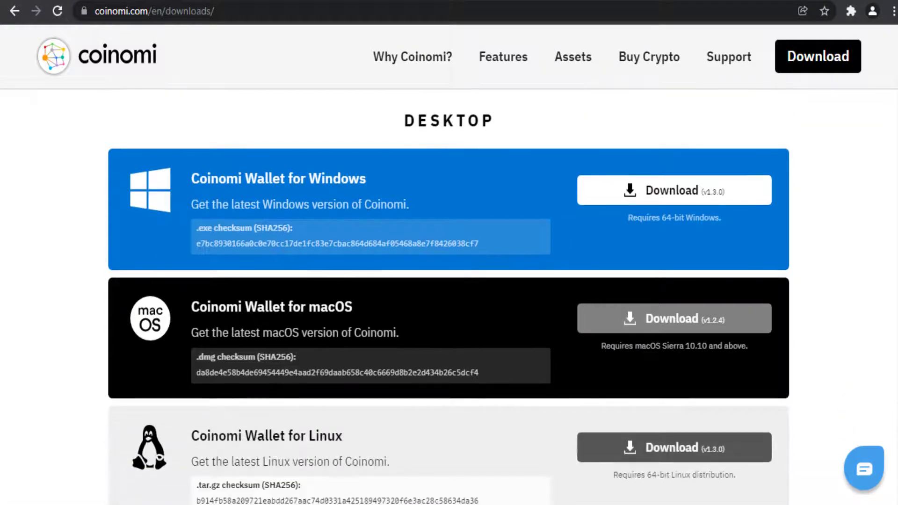
scroll(236, 302, down, 2)
scroll(352, 302, down, 1)
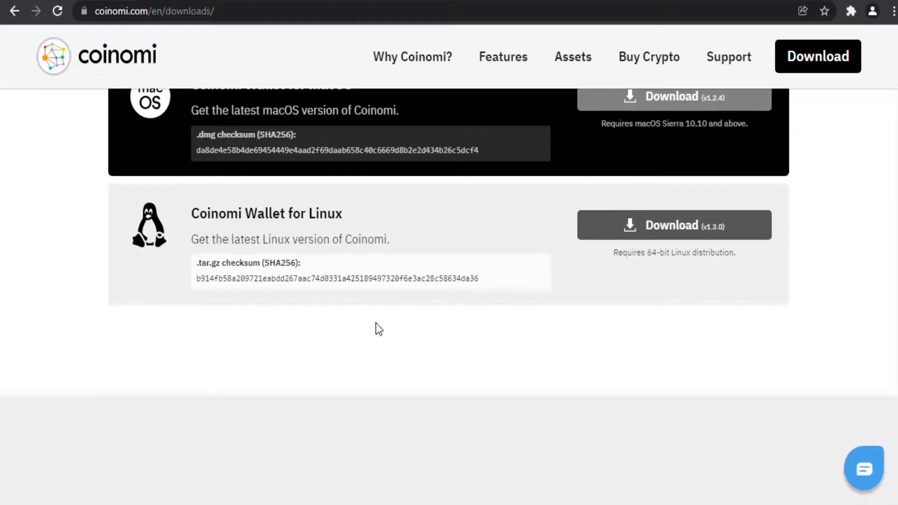
scroll(498, 364, up, 4)
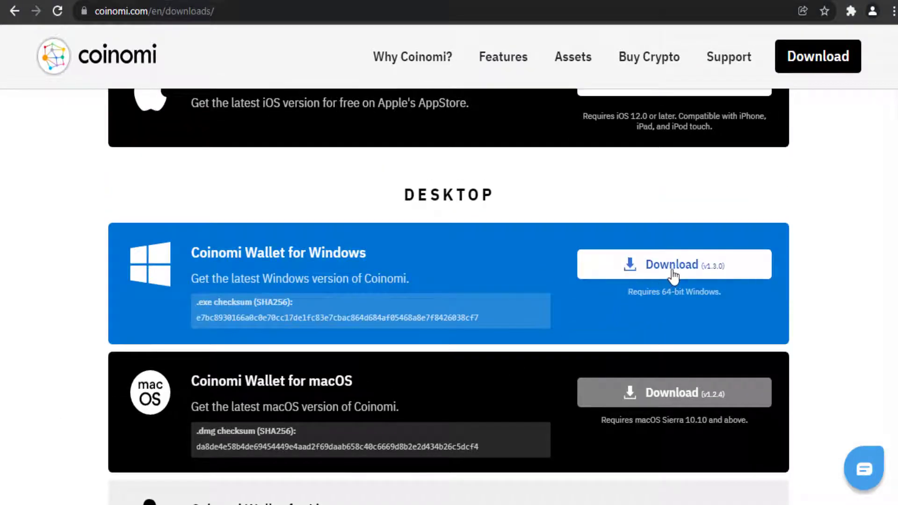
click(674, 276)
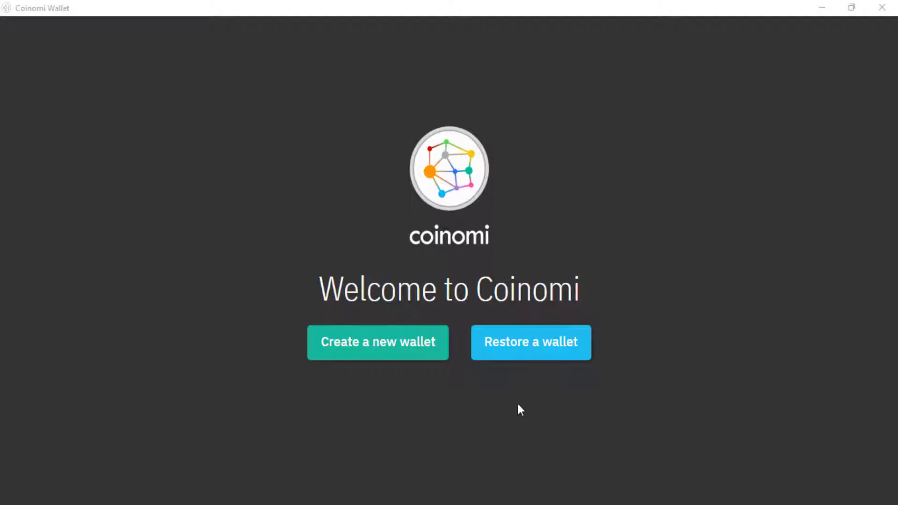
Start a new wallet, toggle Advanced Settings on and off, and select the full recovery phrase
click(406, 340)
click(407, 344)
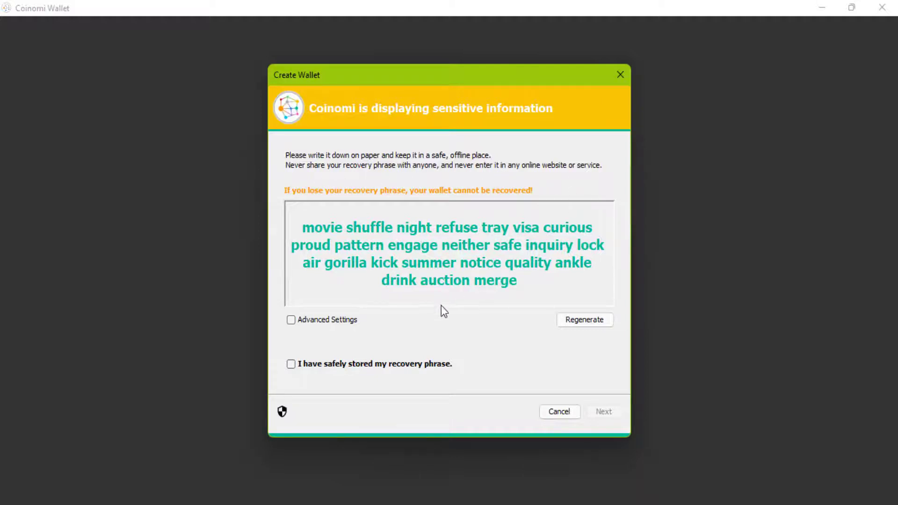
click(290, 320)
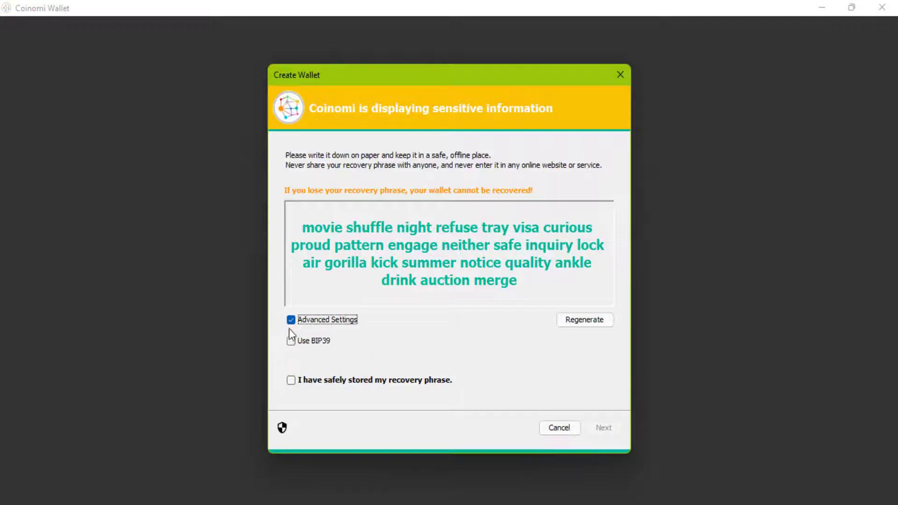
click(290, 320)
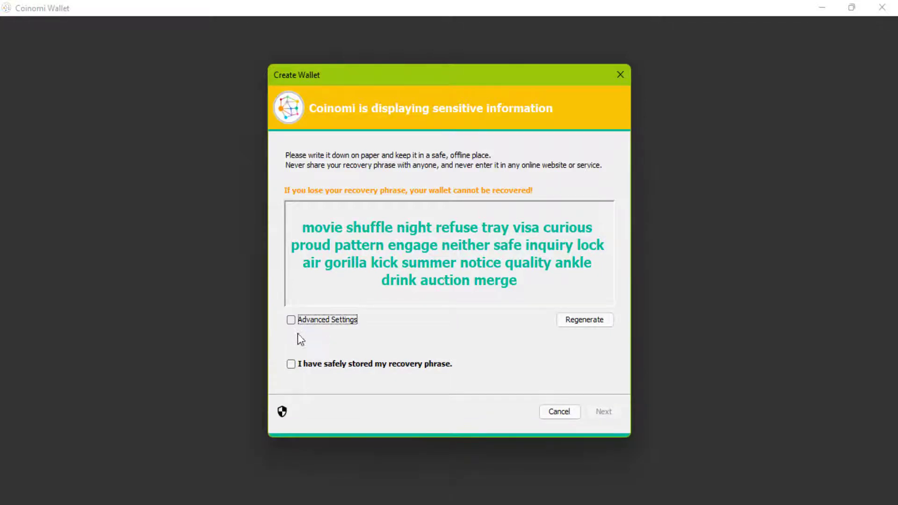
drag(294, 223, 606, 292)
key(ctrl+c)
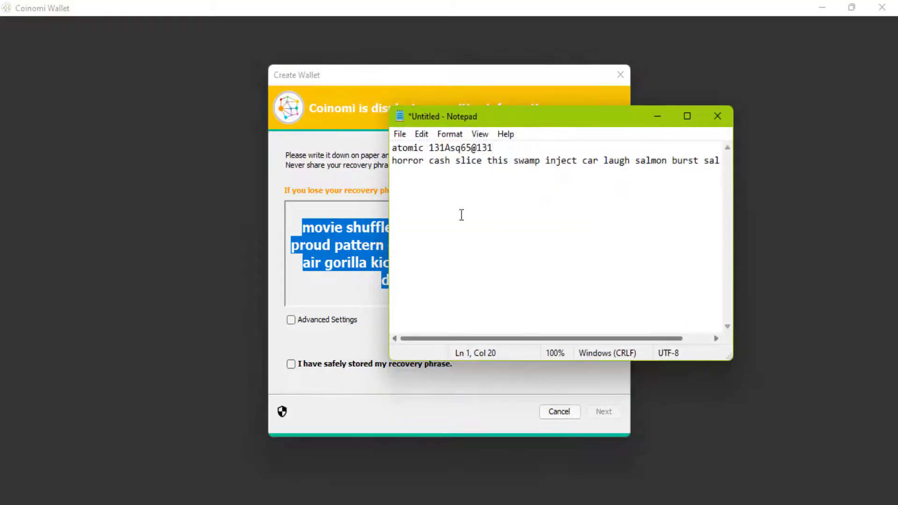
Add a 'coinomi' line to the Notepad notes with the recovery phrase pasted beneath it
click(397, 171)
click(687, 116)
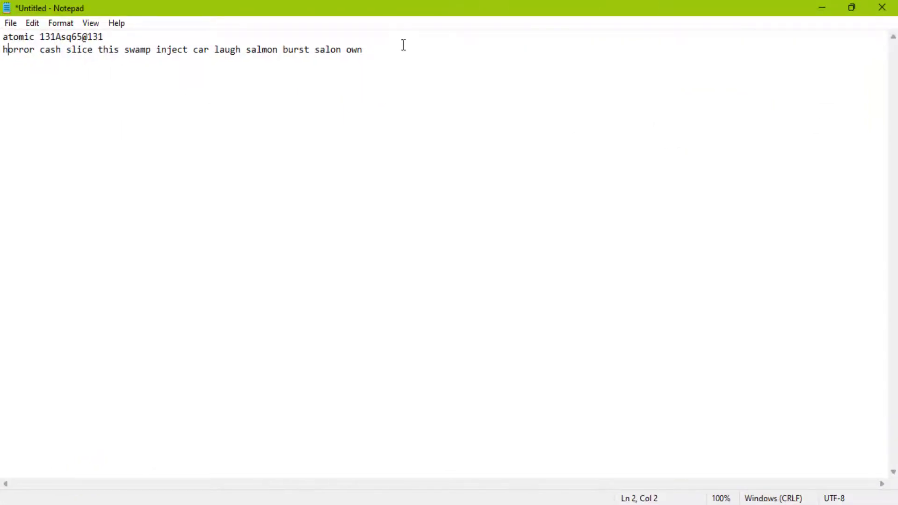
click(381, 64)
key(Return)
key(Return)
text(coinomi)
key(Return)
key(ctrl+v)
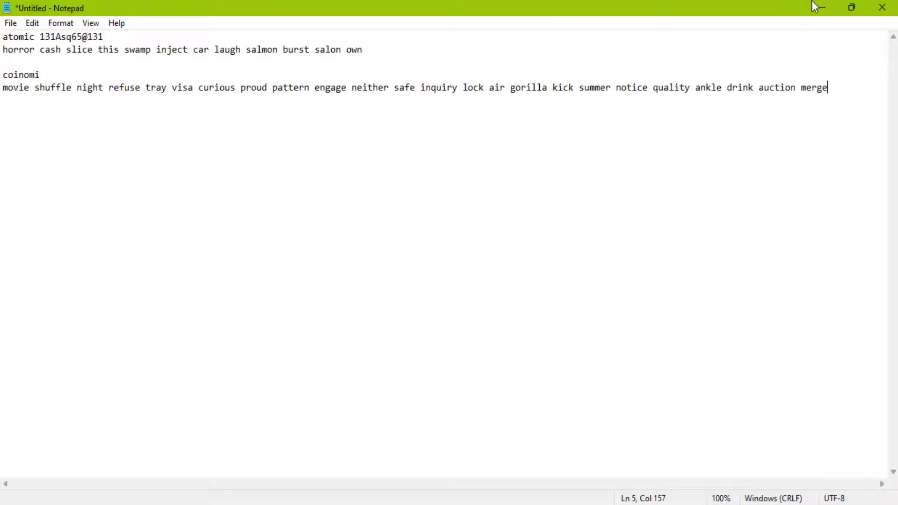
click(815, 5)
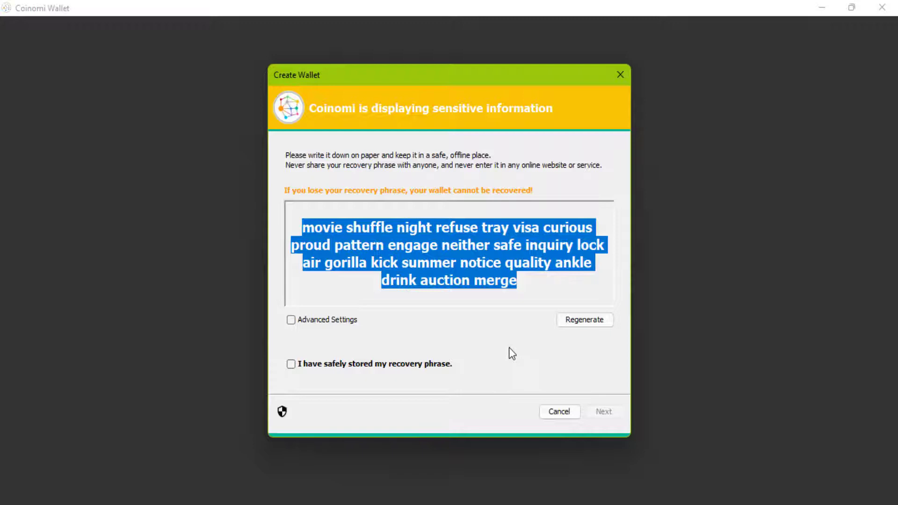
Confirm the recovery phrase is safely stored and move on to the confirmation screen
click(289, 366)
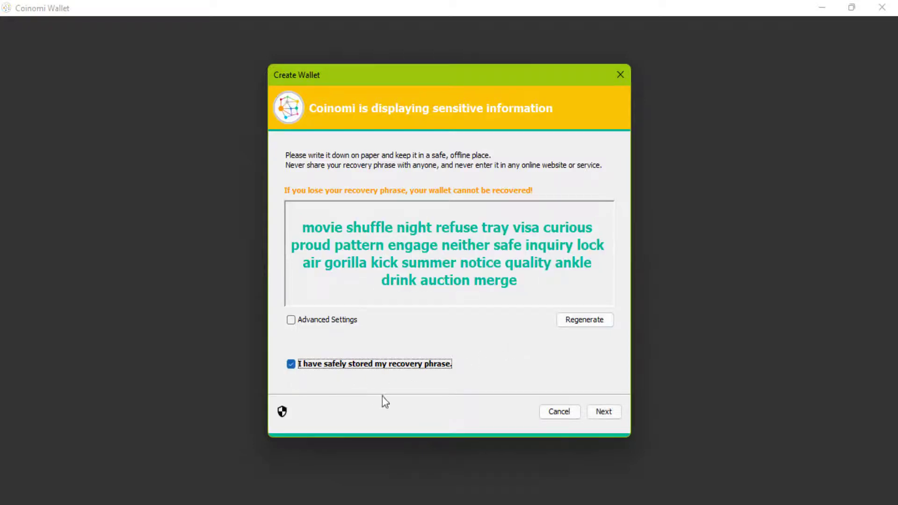
click(601, 413)
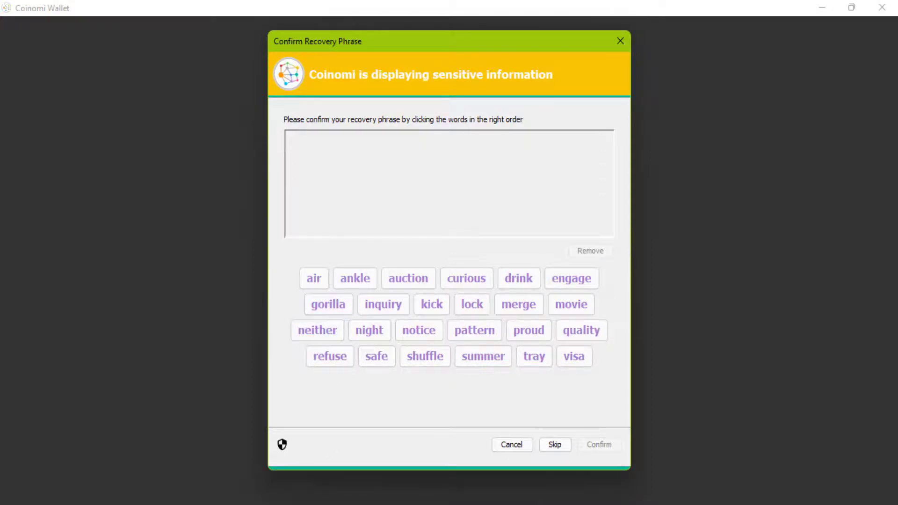
key(alt+Tab)
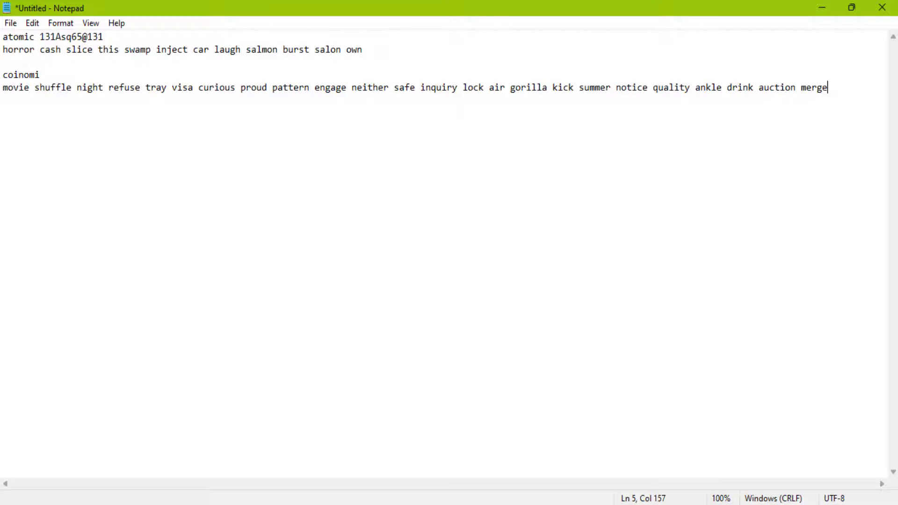
key(alt+Tab)
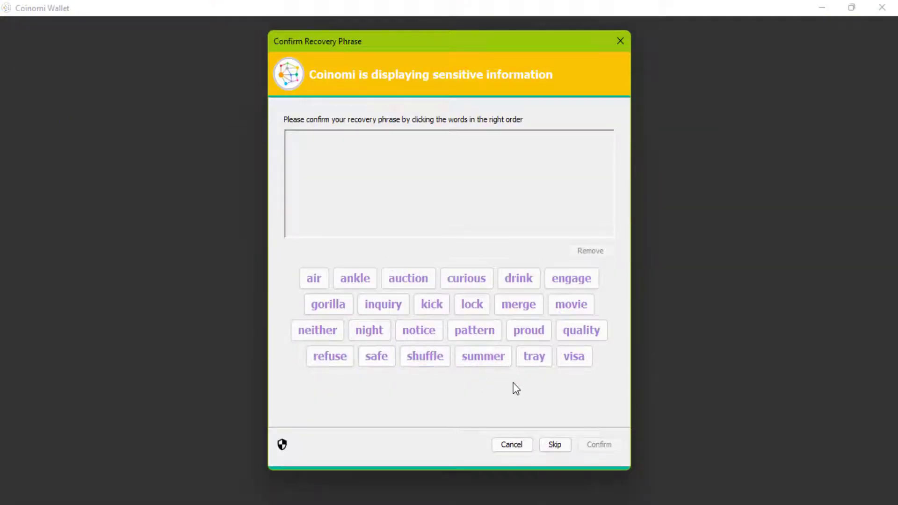
Enter the first seven recovery words in order, checking them against Notepad
click(577, 307)
click(401, 357)
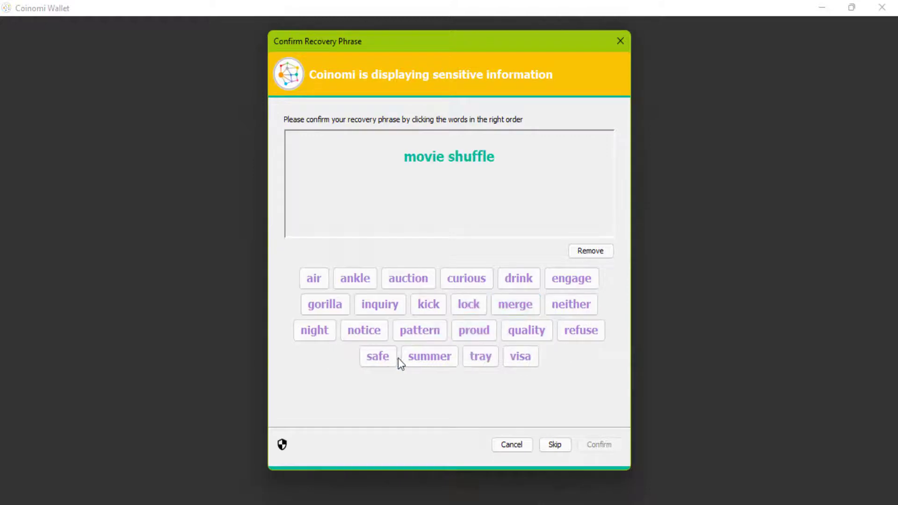
key(alt+Tab)
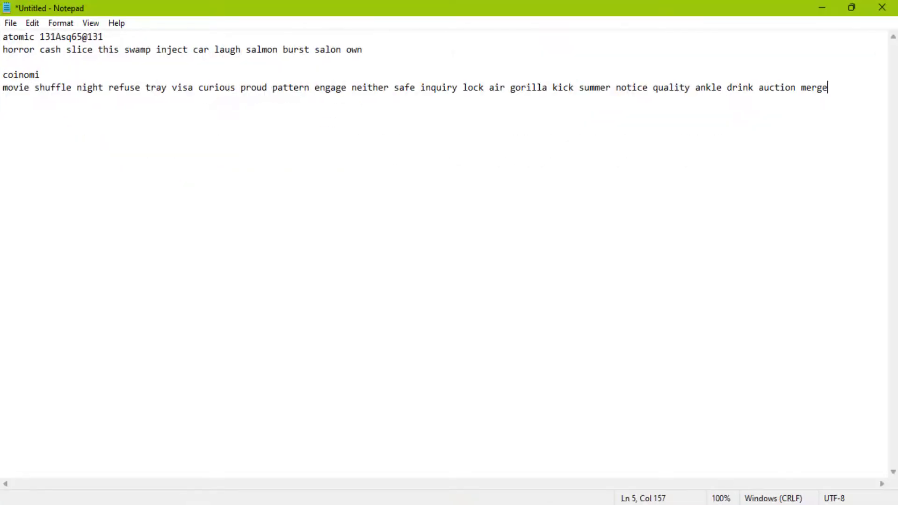
key(alt+Tab)
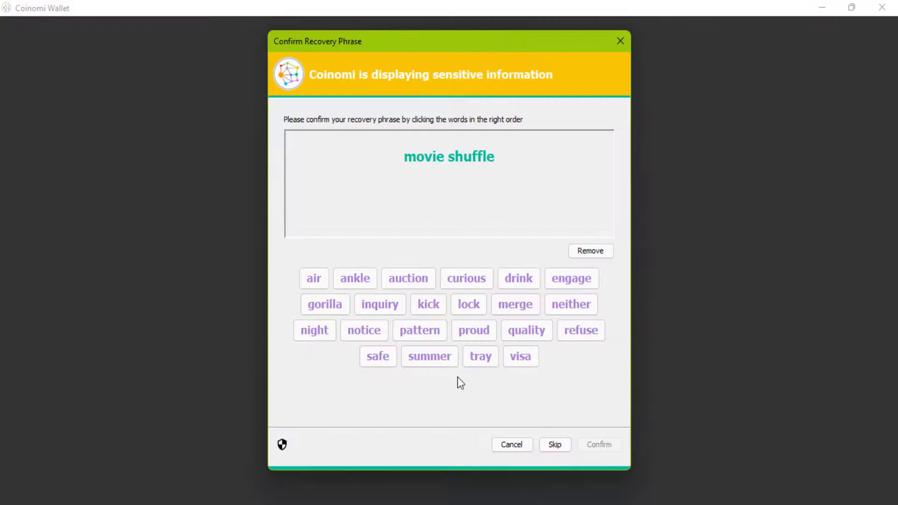
click(319, 330)
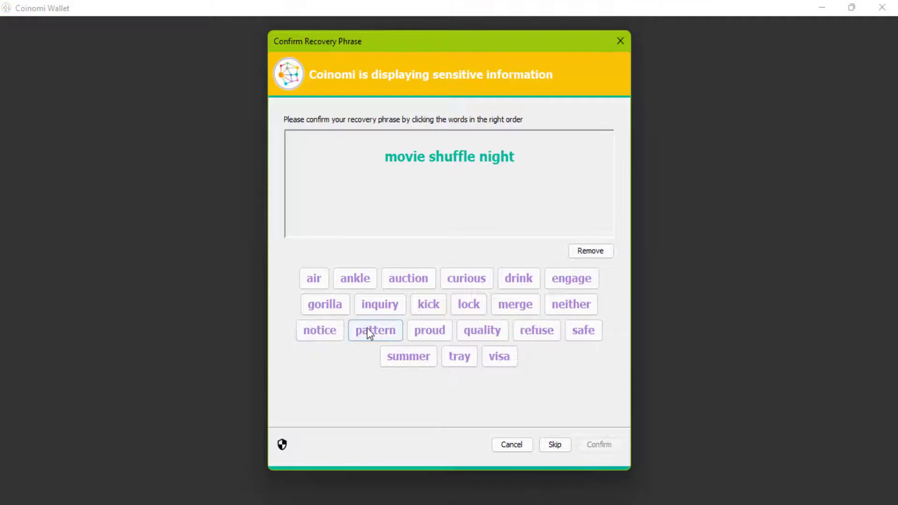
click(526, 335)
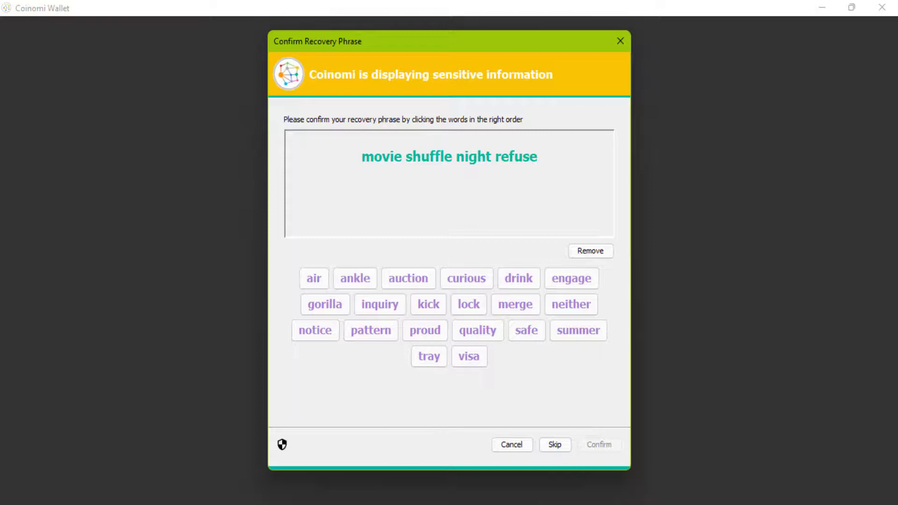
key(alt+Tab)
key(alt+Tab)
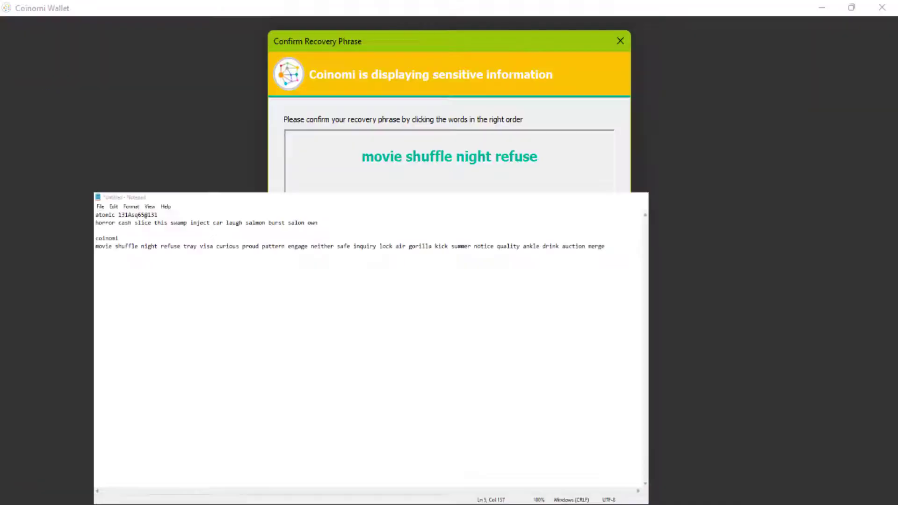
click(430, 357)
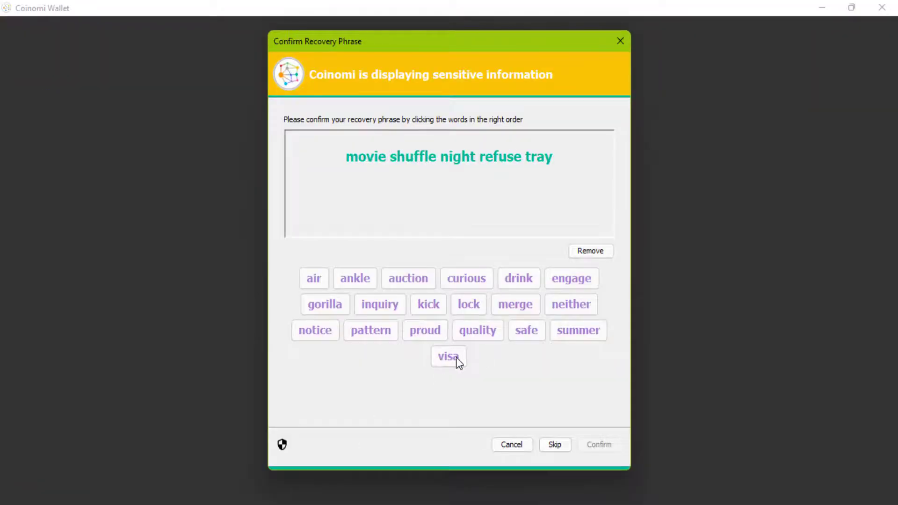
click(457, 358)
click(466, 280)
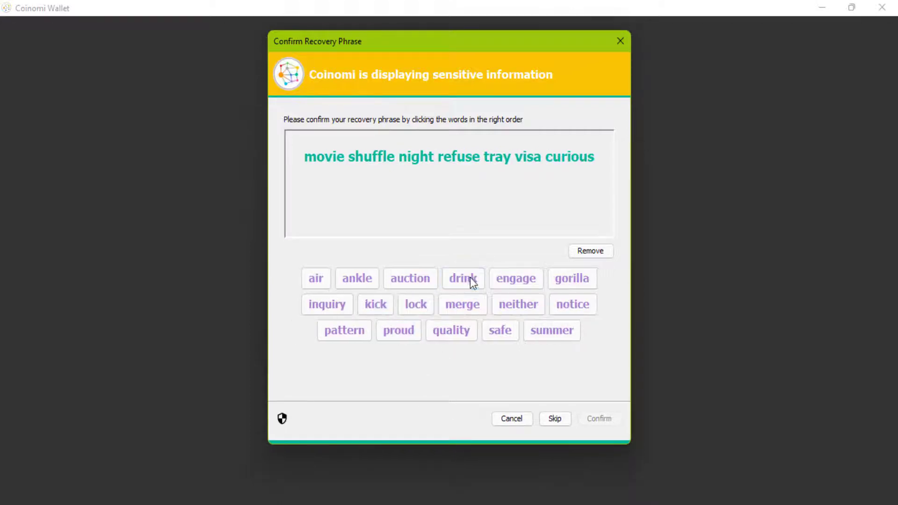
Enter the next six recovery words, starting with the eighth, checking against Notepad
key(alt+Tab)
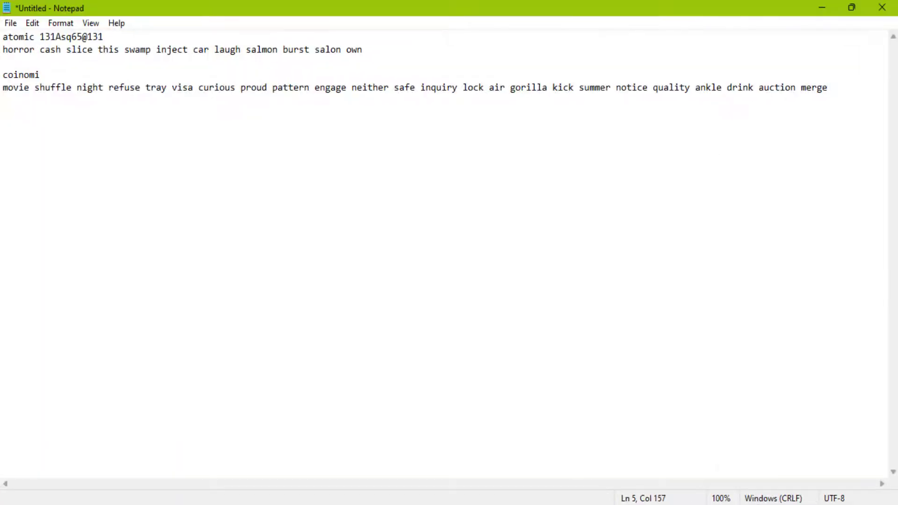
key(alt+Tab)
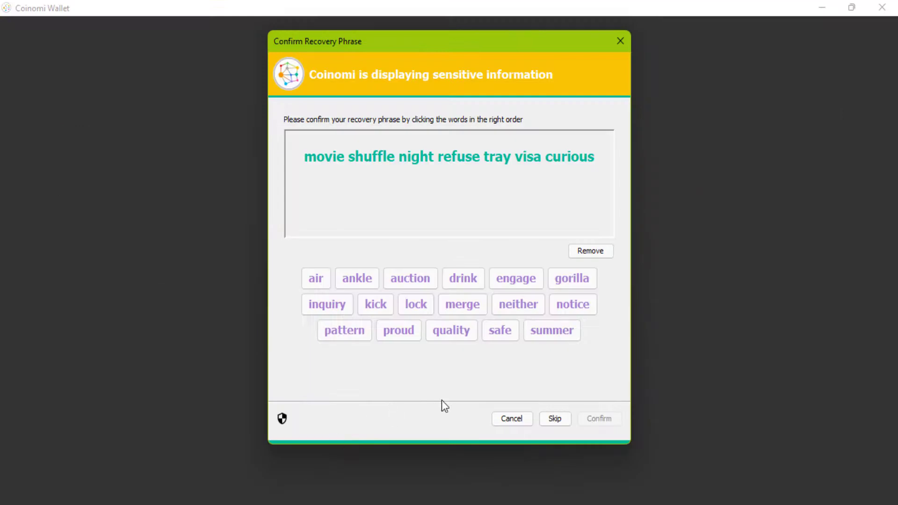
click(391, 331)
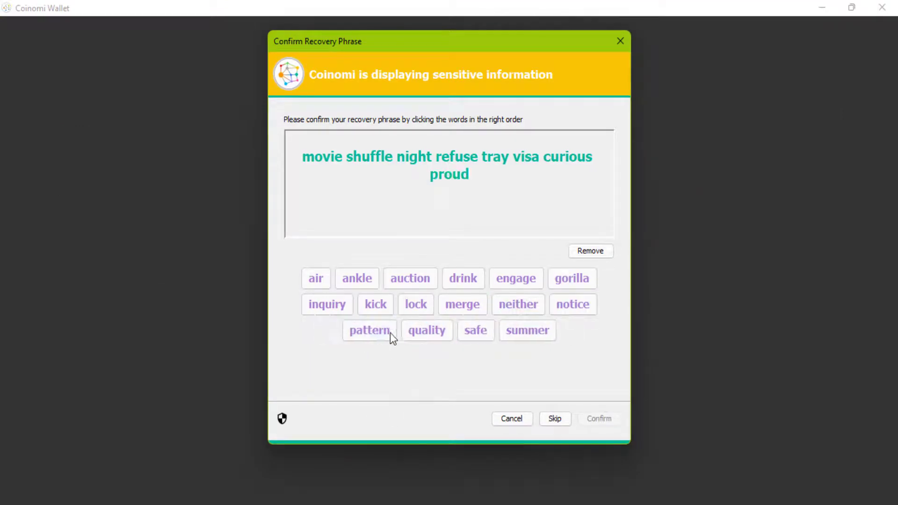
click(369, 333)
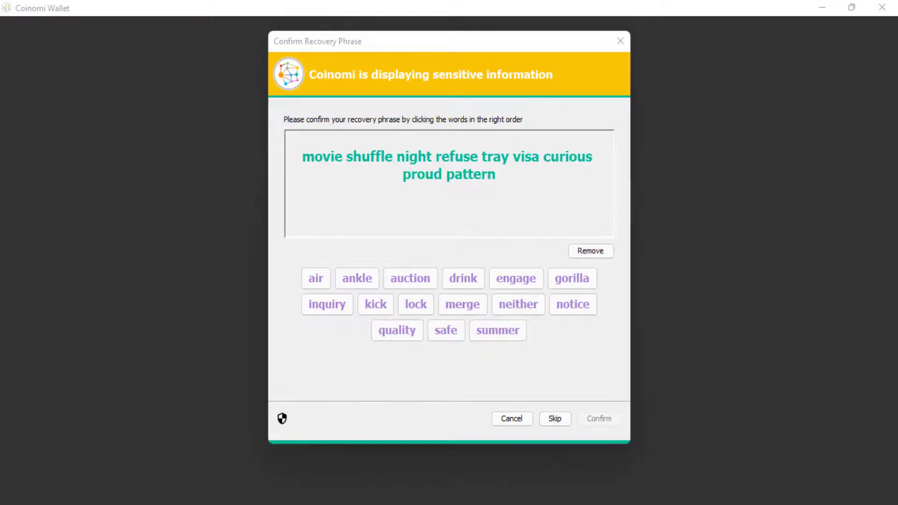
key(alt+Tab)
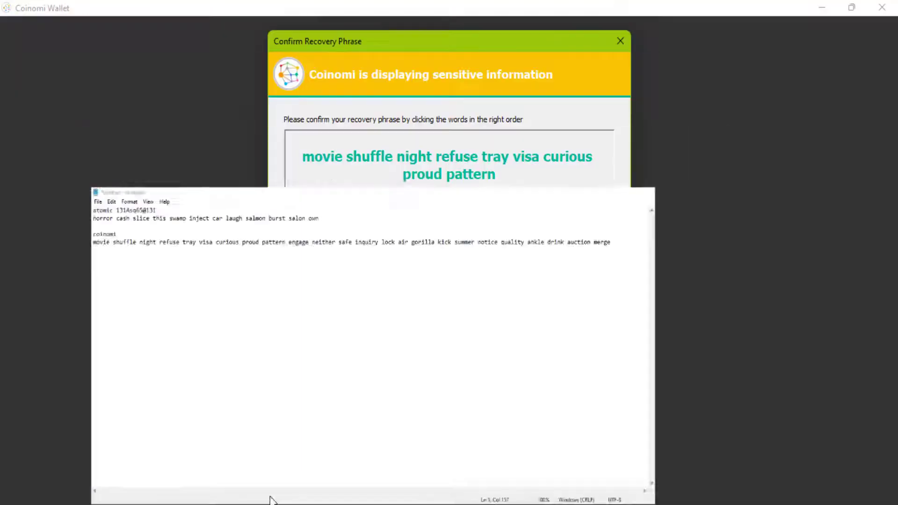
key(super+Down)
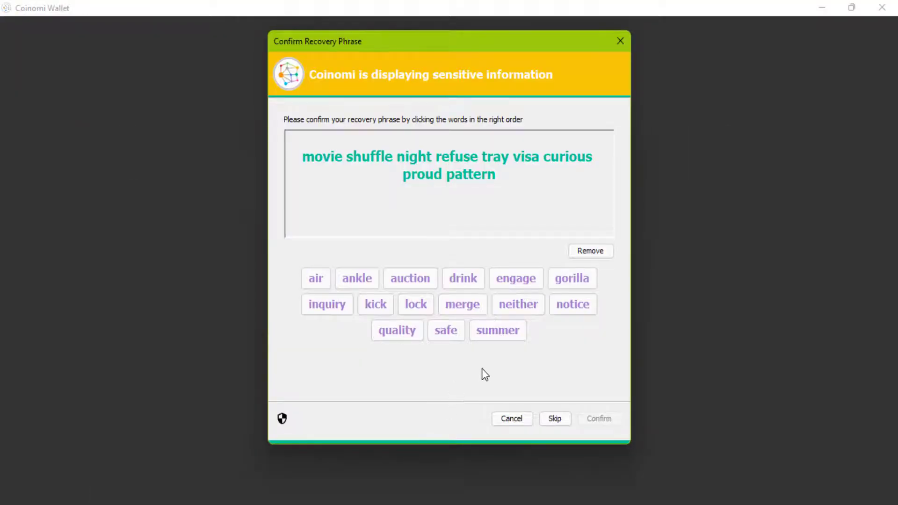
click(517, 282)
click(459, 308)
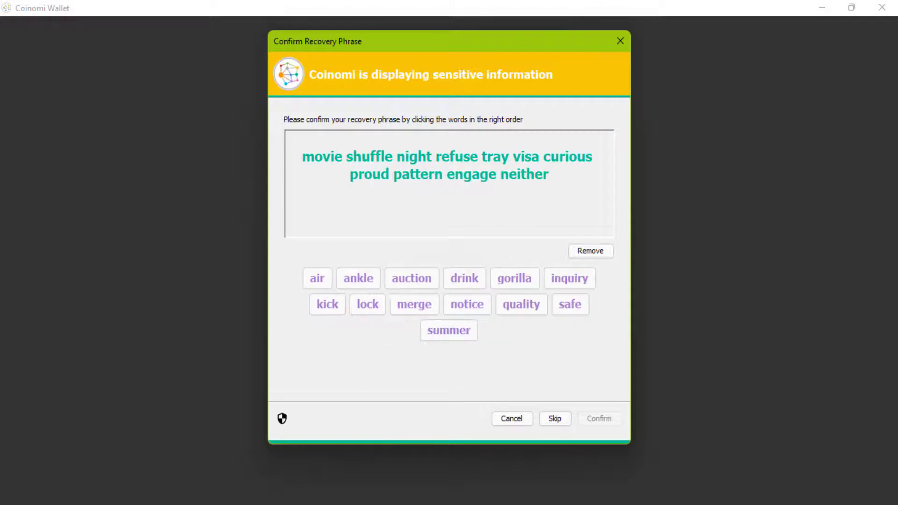
key(alt+Tab)
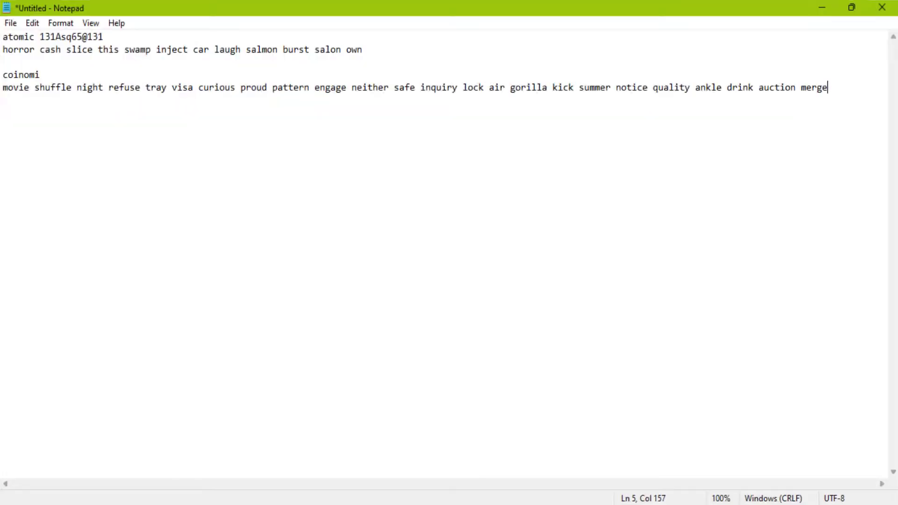
key(alt+Tab)
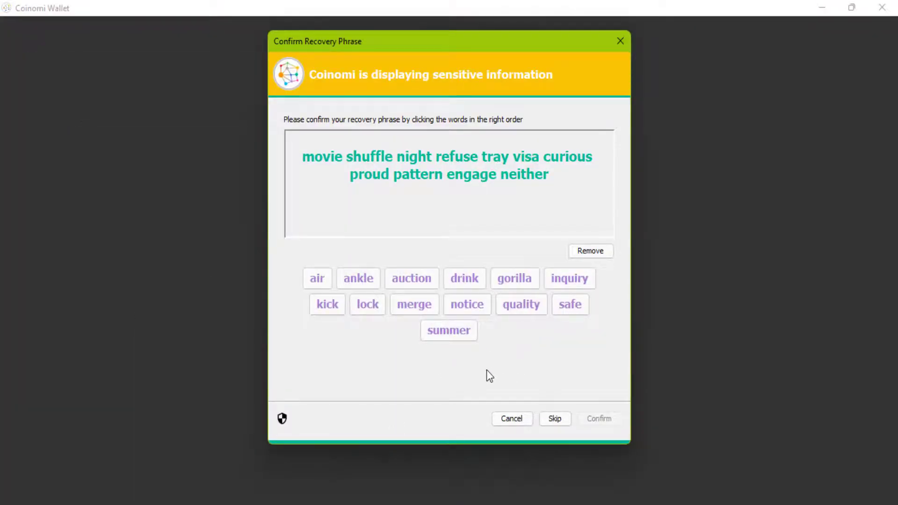
click(564, 304)
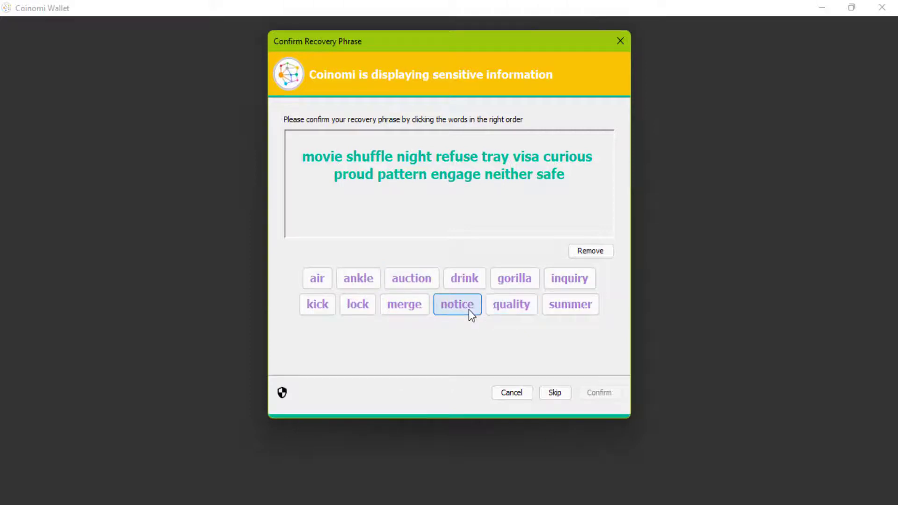
click(561, 282)
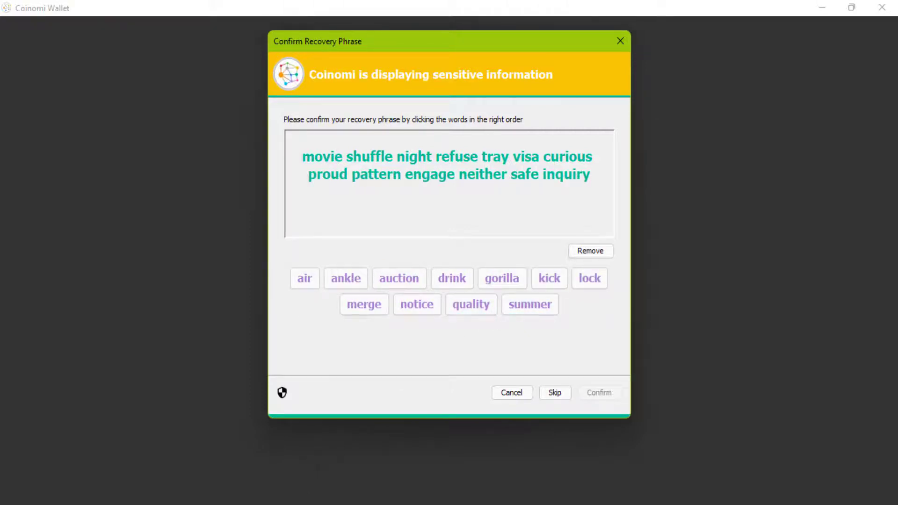
Add four more recovery words in their saved order
click(291, 497)
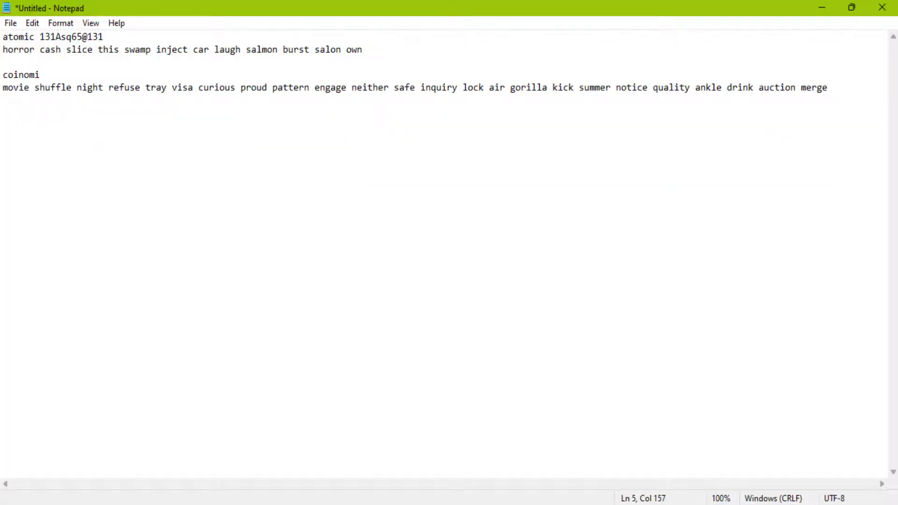
key(alt+Tab)
click(586, 282)
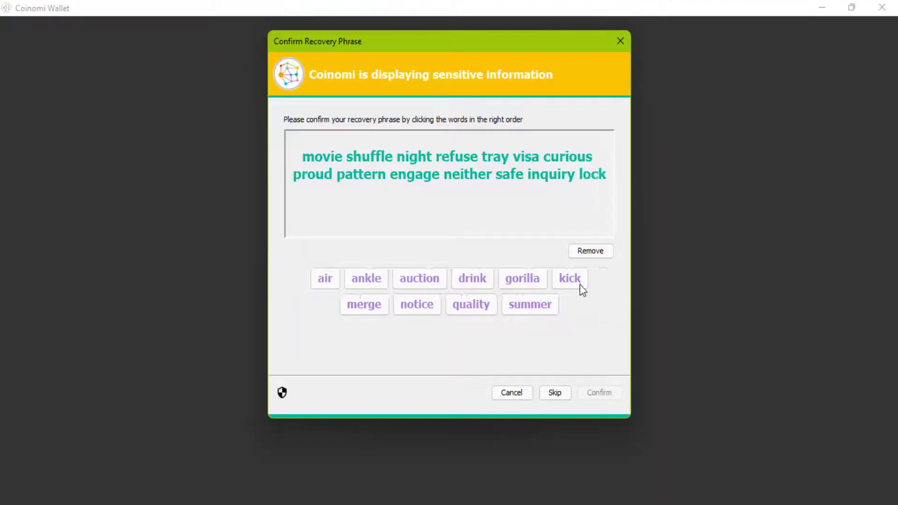
click(330, 284)
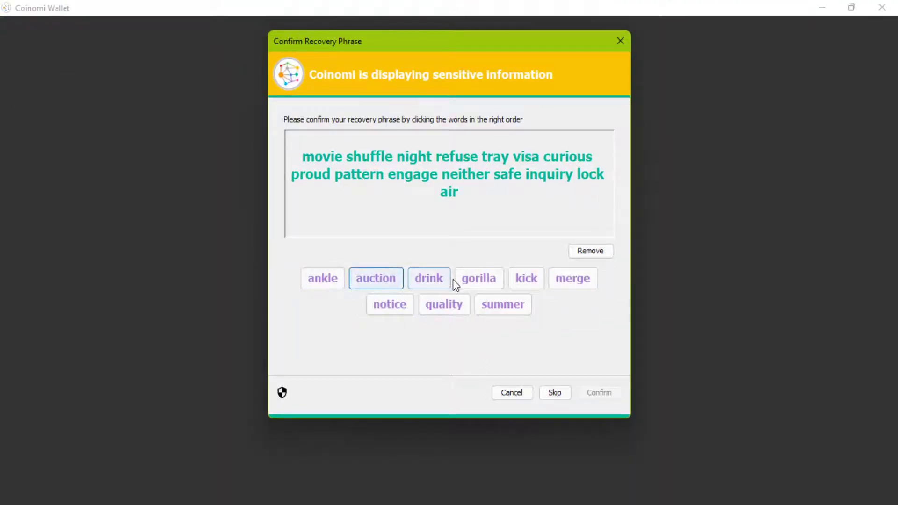
key(alt+Tab)
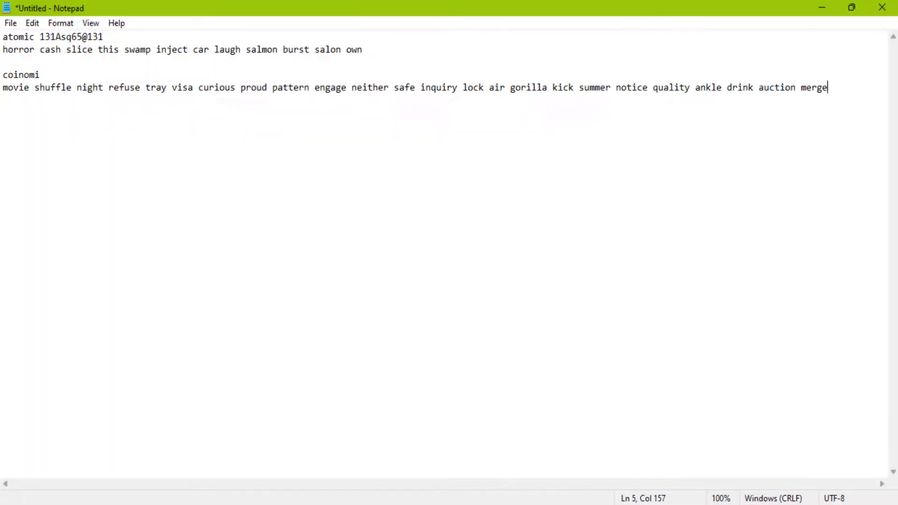
key(alt+Tab)
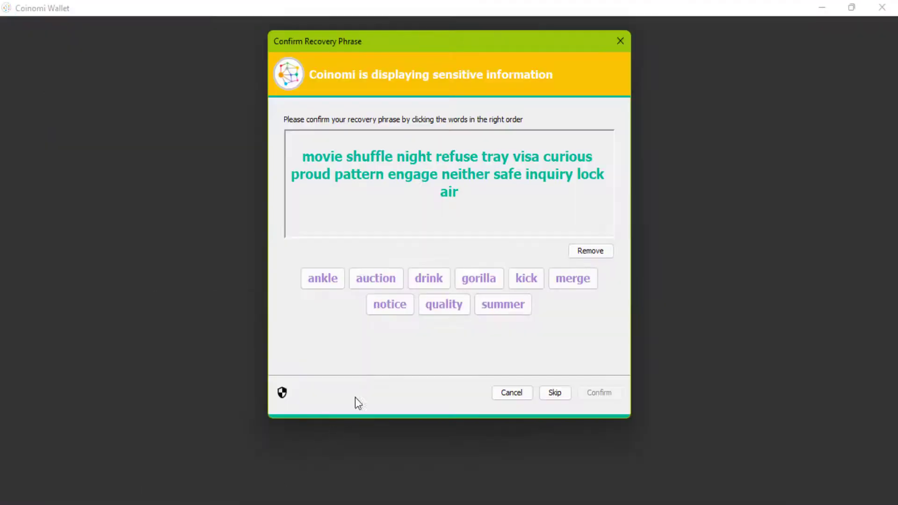
click(470, 278)
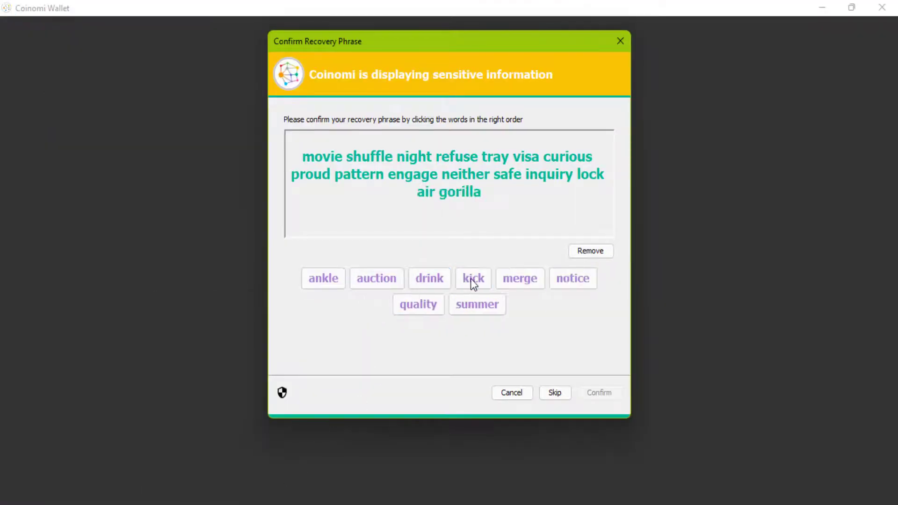
click(472, 278)
key(alt+Tab)
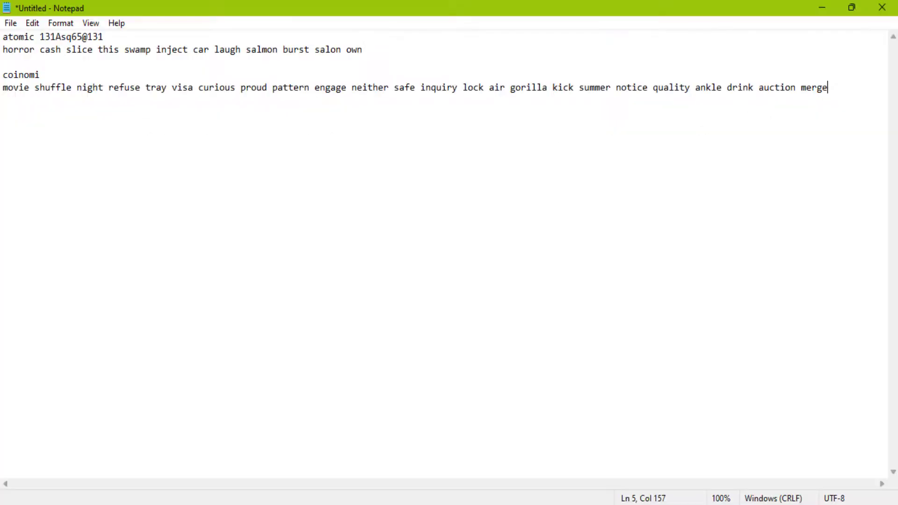
key(alt+Tab)
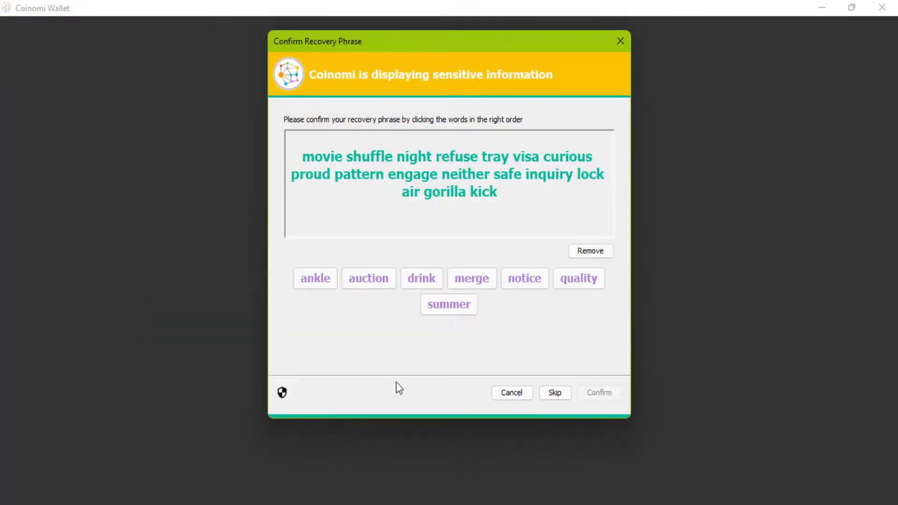
Add the remaining recovery words to complete the 21-word phrase and enable Confirm
click(456, 310)
click(517, 287)
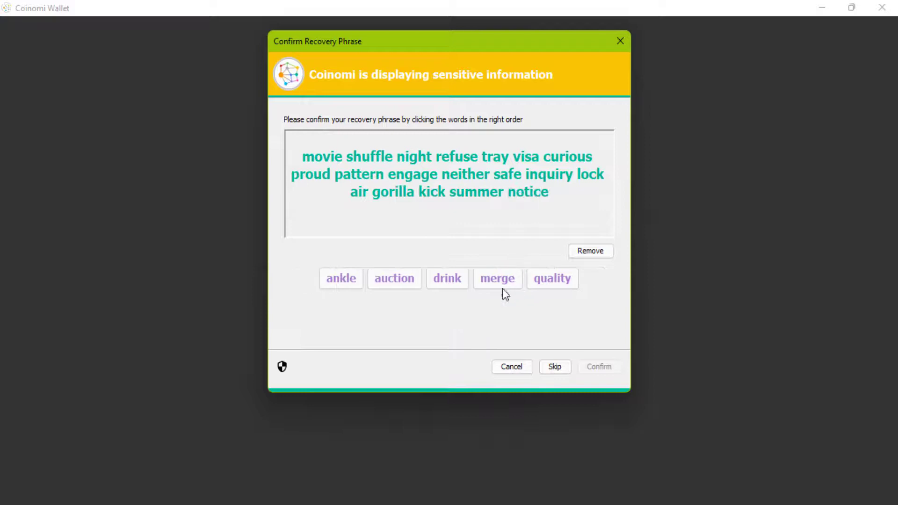
key(alt+Tab)
key(alt+Tab)
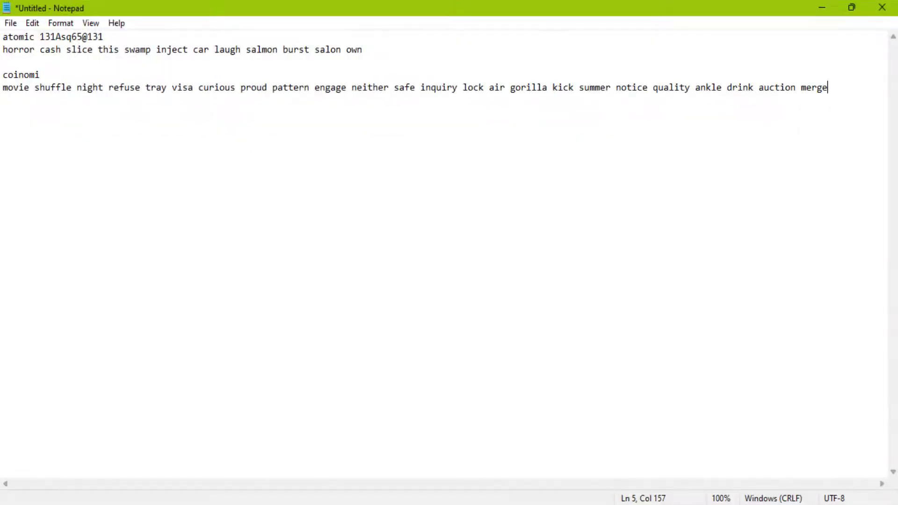
key(alt+Tab)
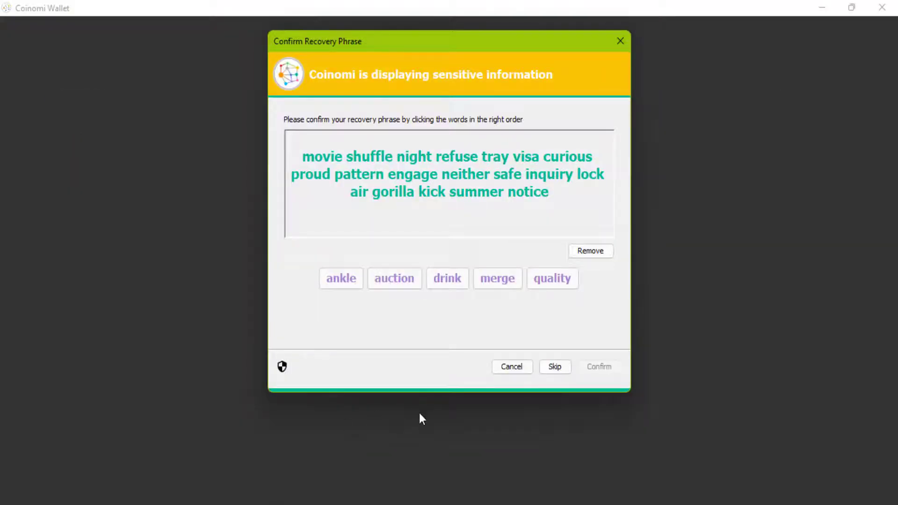
click(559, 280)
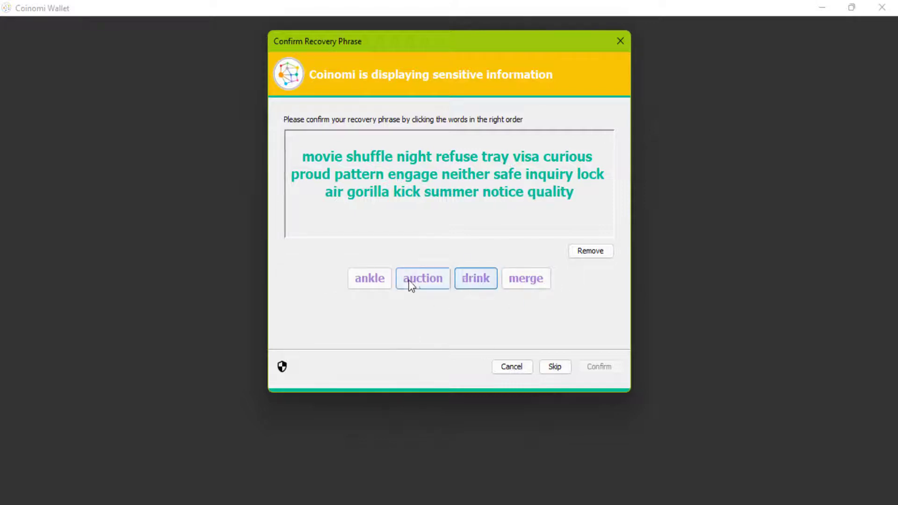
click(362, 282)
key(alt+Tab)
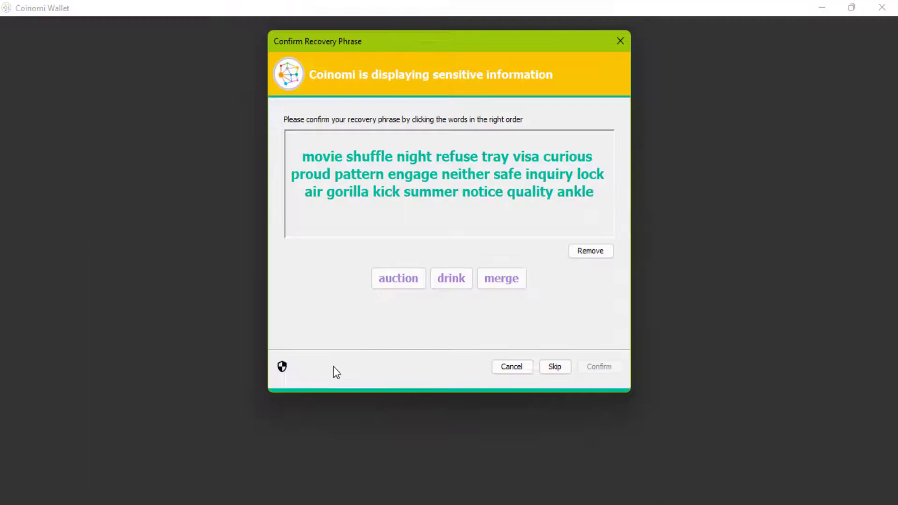
click(439, 287)
click(423, 284)
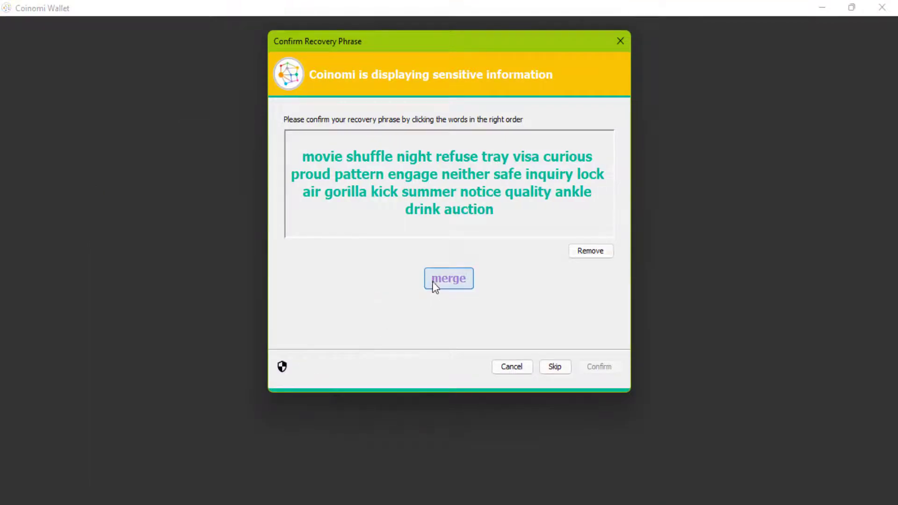
click(434, 280)
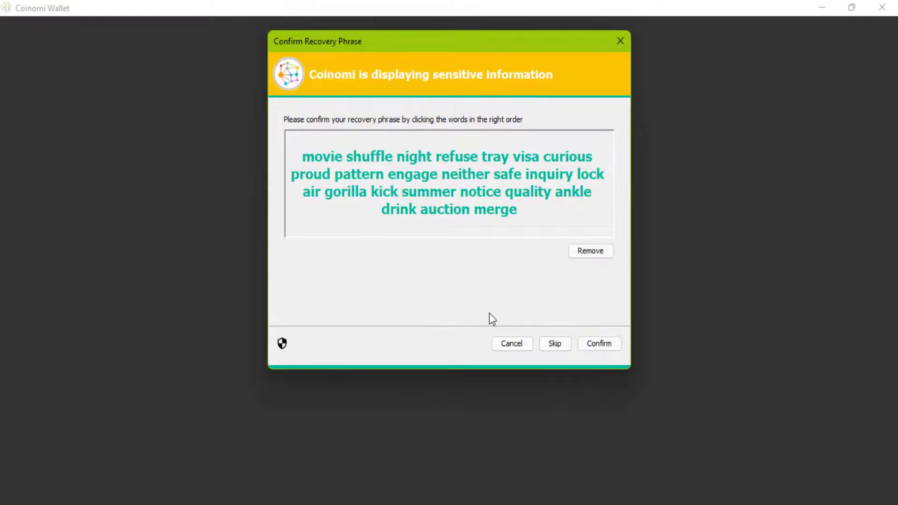
Accept the recovery phrase and set a wallet password, entering it in both password fields
click(600, 345)
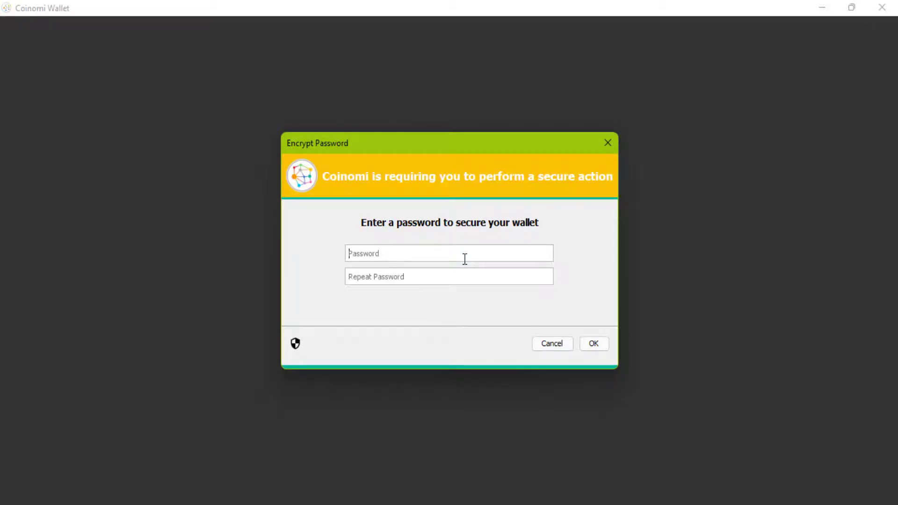
text(••••••••••••)
click(428, 276)
text(•••)
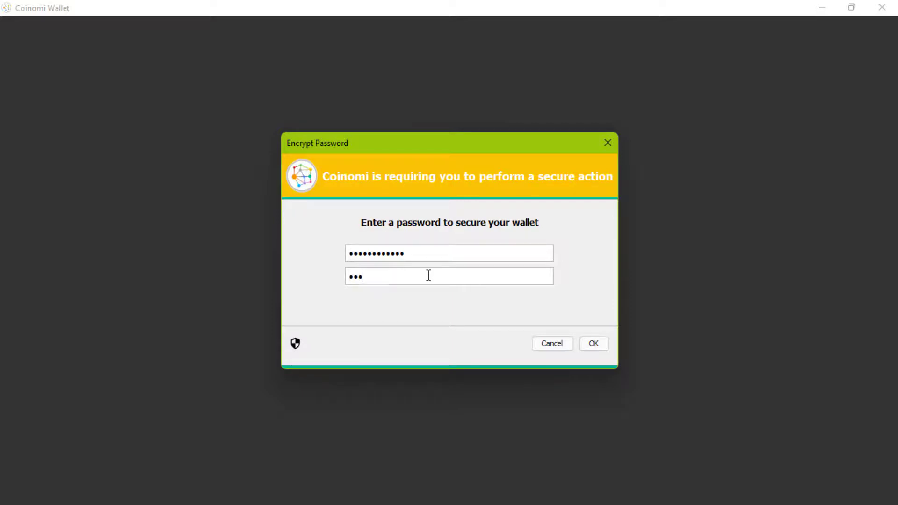
text(•••••••••)
click(592, 346)
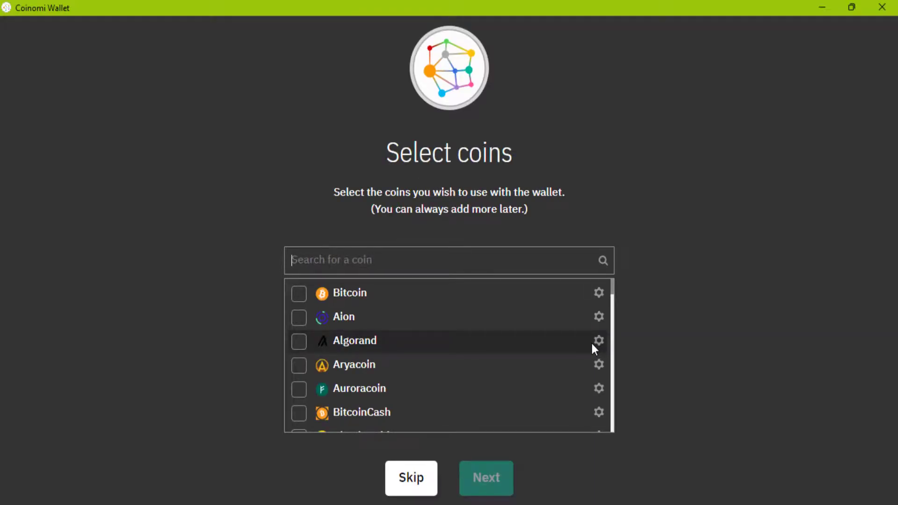
Tick Bitcoin, Algorand and BitcoinCash near the top of the coin list
click(501, 296)
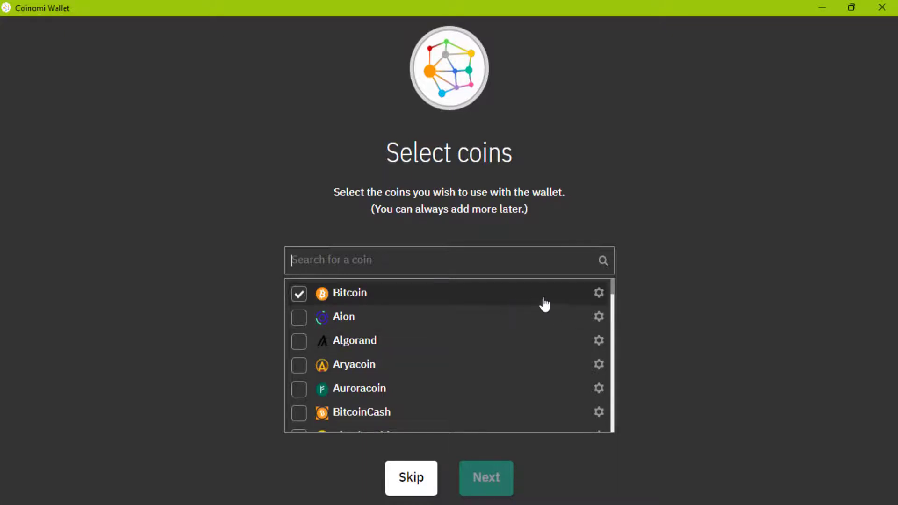
click(300, 342)
click(309, 368)
scroll(310, 369, down, 3)
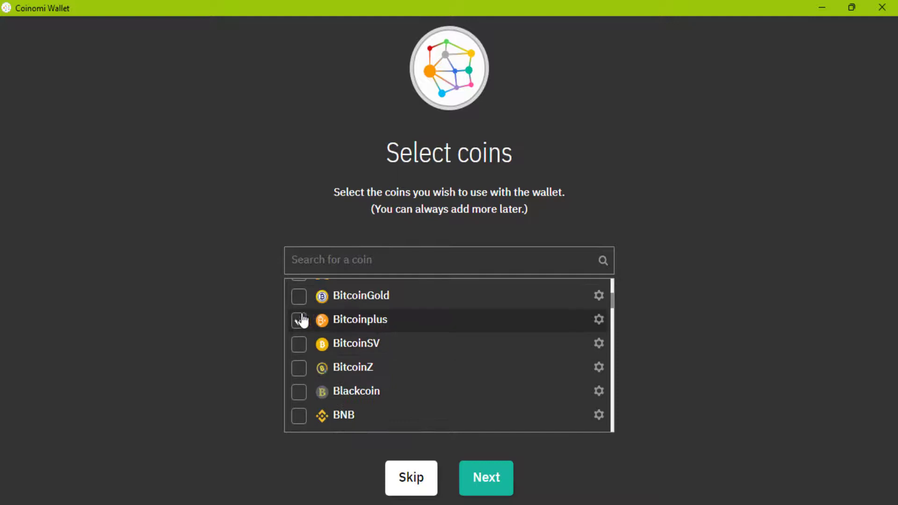
click(299, 345)
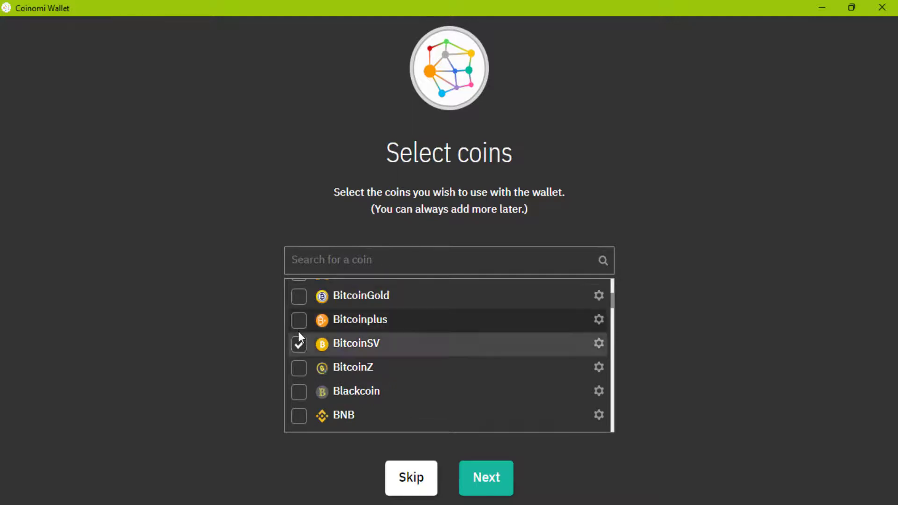
scroll(298, 330, up, 3)
click(299, 340)
click(299, 413)
click(341, 367)
Further down the list, tick Dash, DigiByte, Komodo, Litecoin and Ripple
scroll(341, 367, down, 3)
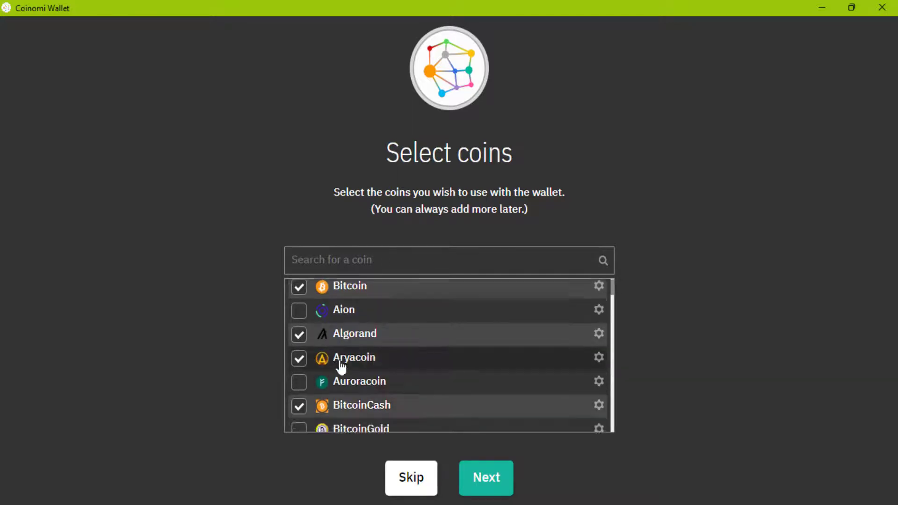
click(299, 323)
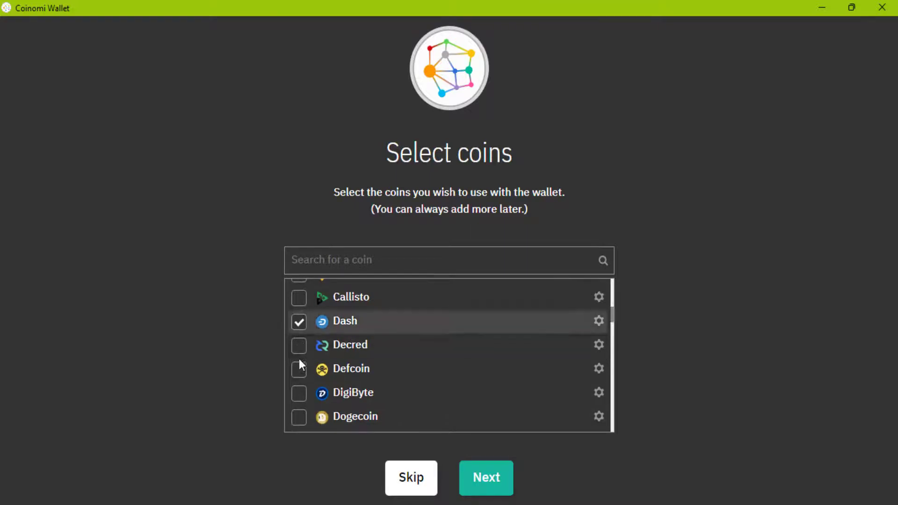
scroll(299, 358, down, 3)
scroll(301, 294, up, 3)
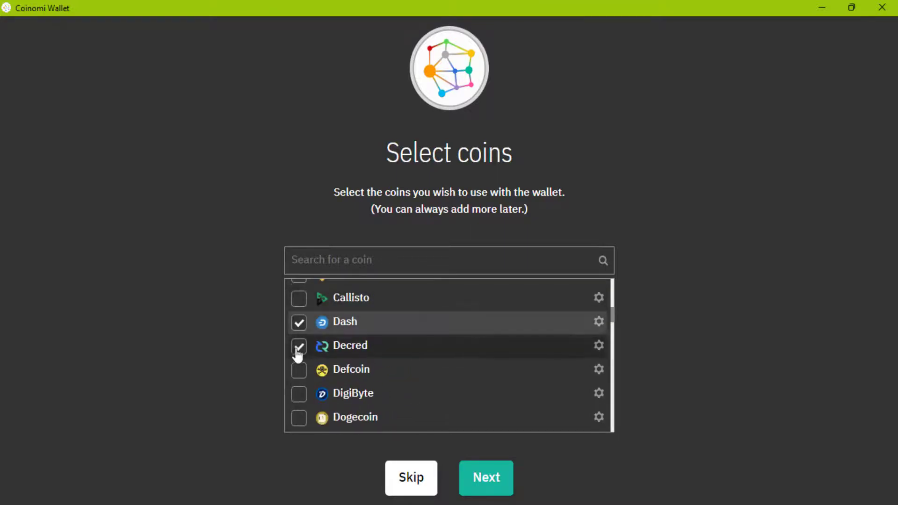
click(300, 396)
scroll(310, 409, down, 3)
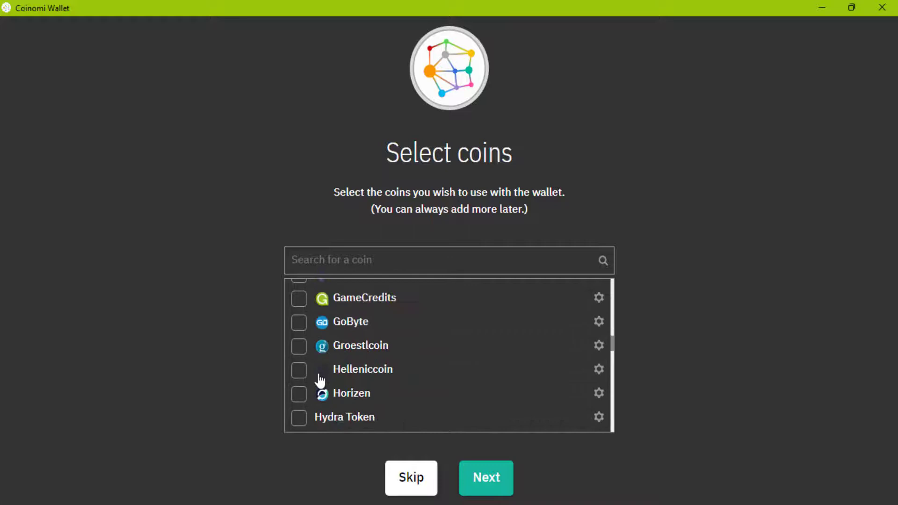
click(311, 368)
scroll(327, 374, down, 3)
click(300, 302)
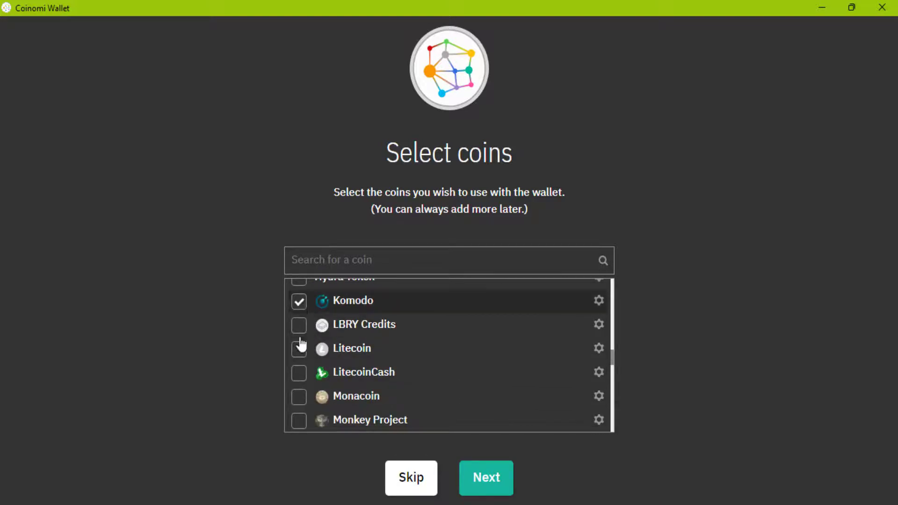
click(299, 348)
scroll(305, 368, down, 5)
click(299, 376)
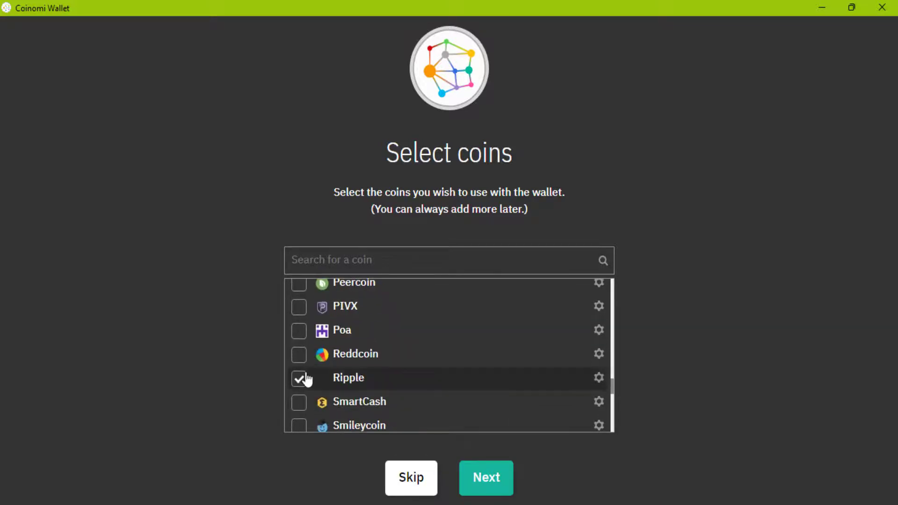
scroll(304, 376, down, 8)
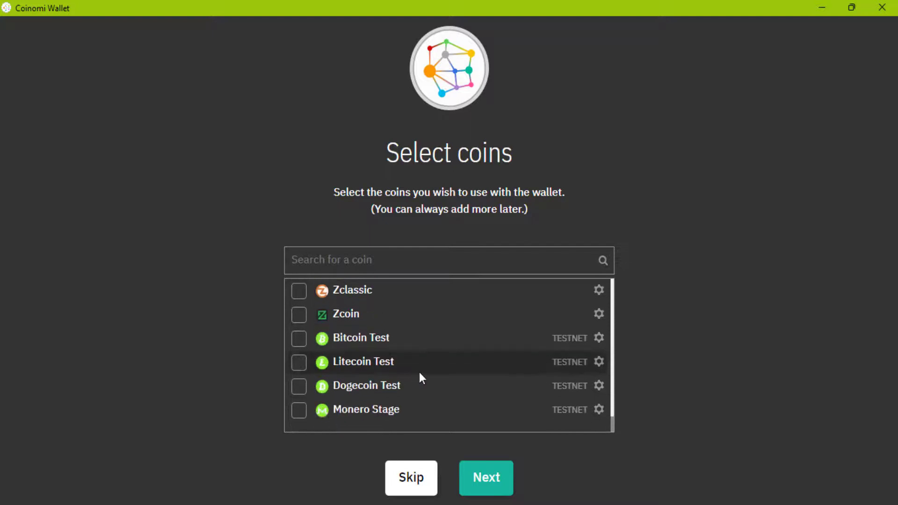
Confirm the coin selection and accept the Coinomi terms of service
click(483, 482)
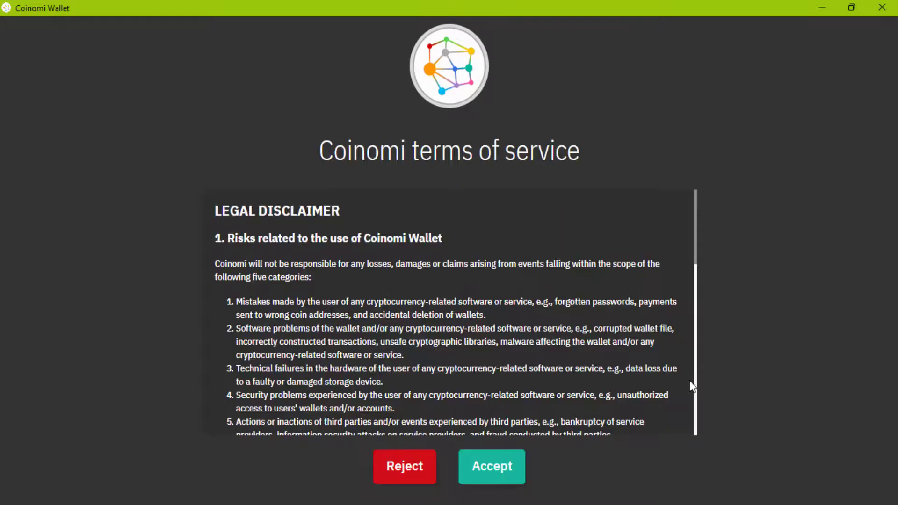
scroll(683, 341, down, 15)
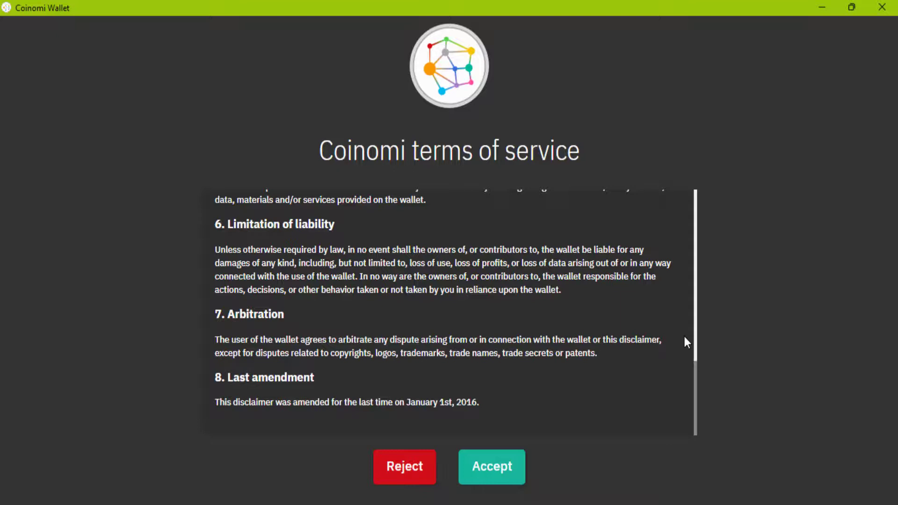
click(474, 470)
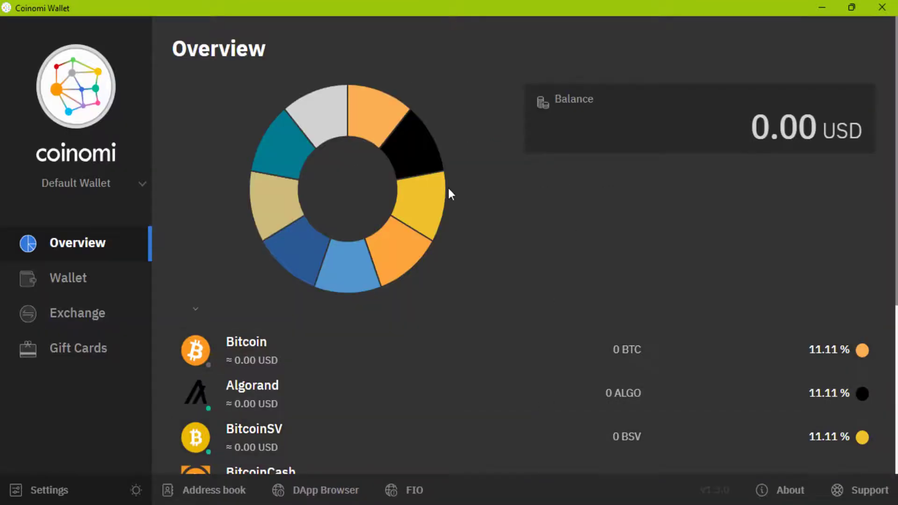
Inspect the Overview donut chart and coin balances, then open the Bitcoin wallet page
mouse_move(383, 115)
scroll(714, 194, down, 3)
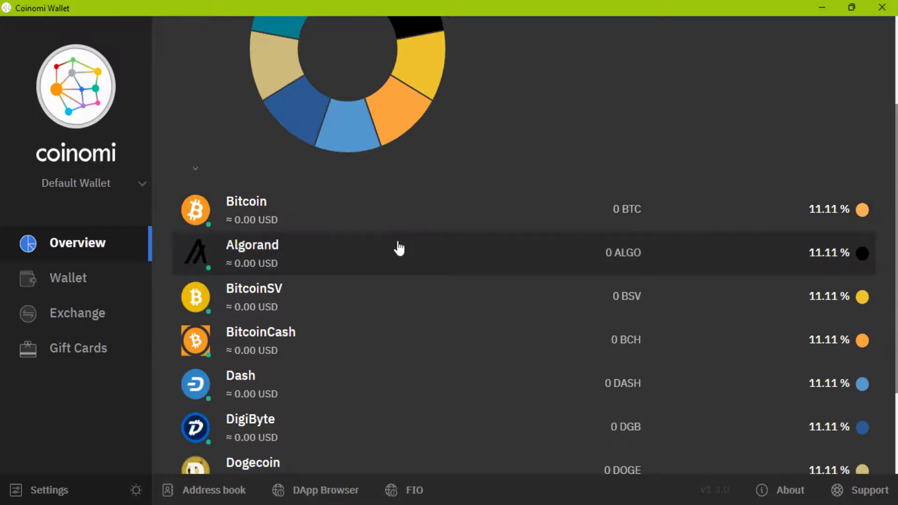
scroll(395, 245, down, 3)
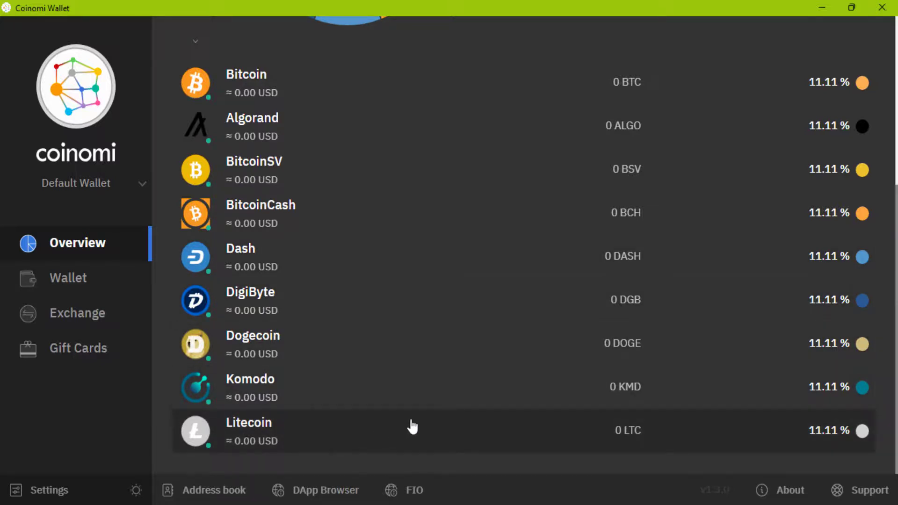
scroll(412, 426, up, 5)
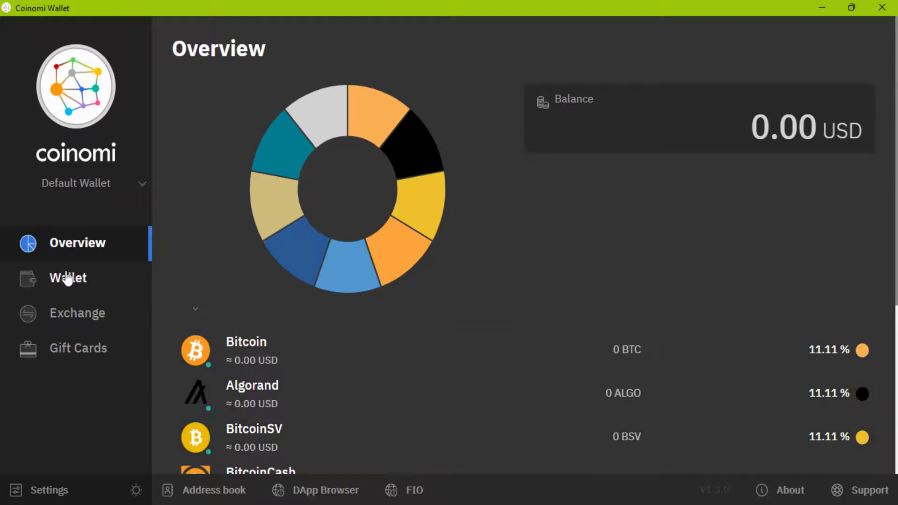
click(67, 278)
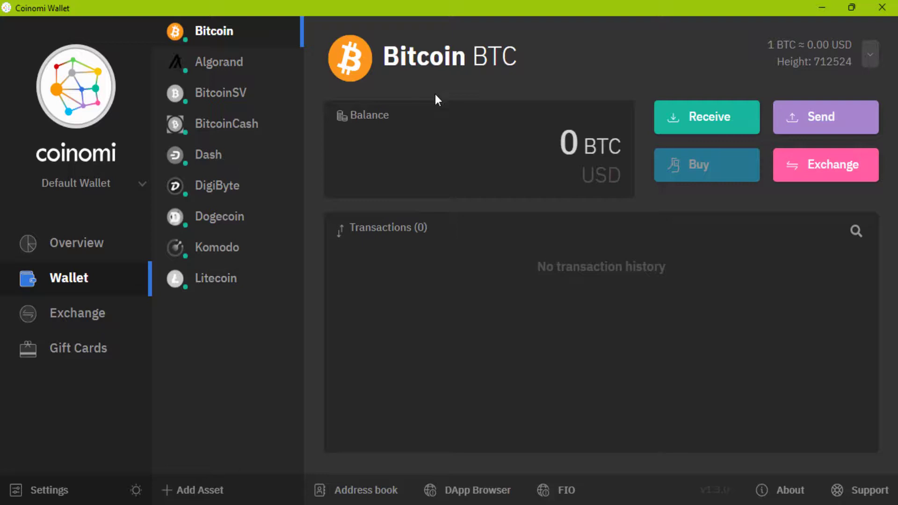
View Bitcoin's receiving address in its Compatibility and Legacy formats
click(699, 131)
click(447, 170)
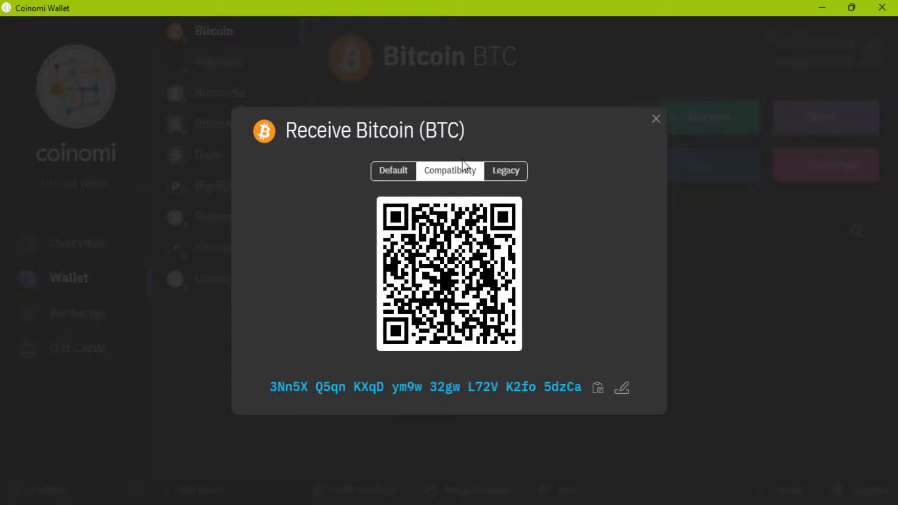
click(507, 173)
click(656, 120)
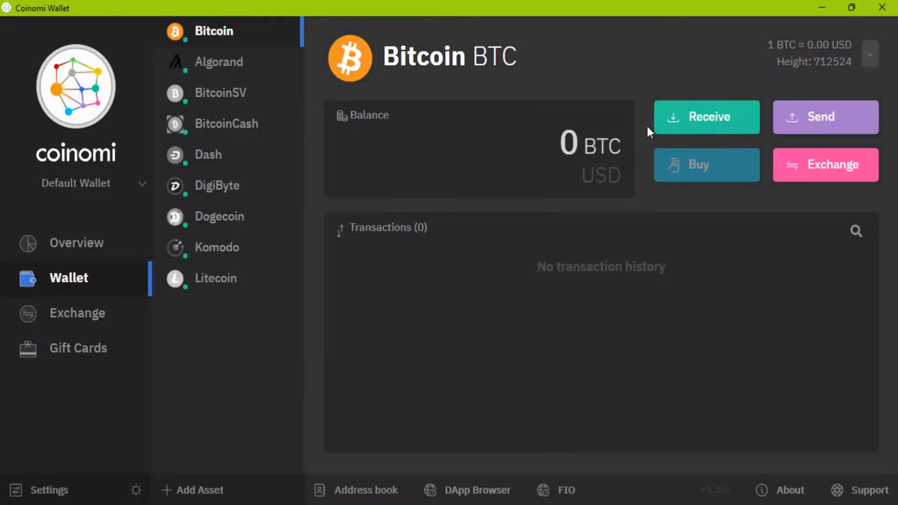
Look over the Bitcoin send form without sending, then go to the Exchange page
click(835, 132)
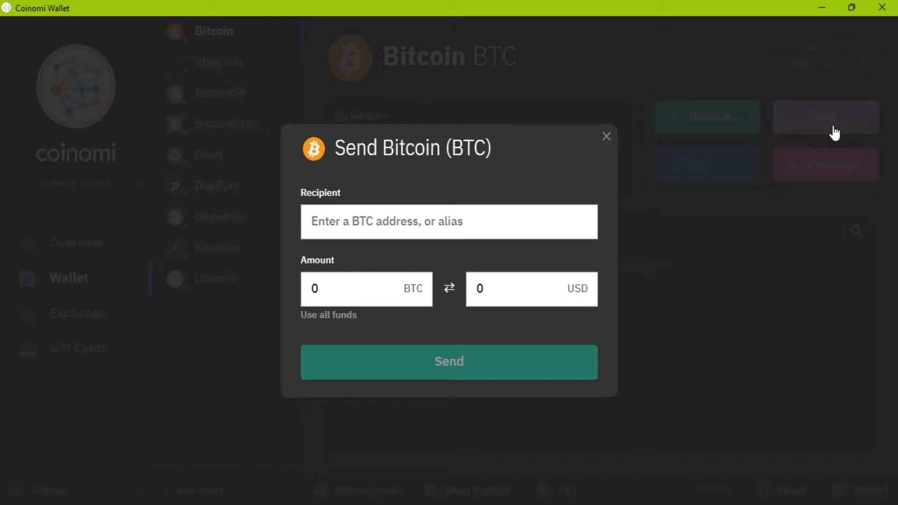
click(398, 289)
click(606, 137)
click(795, 179)
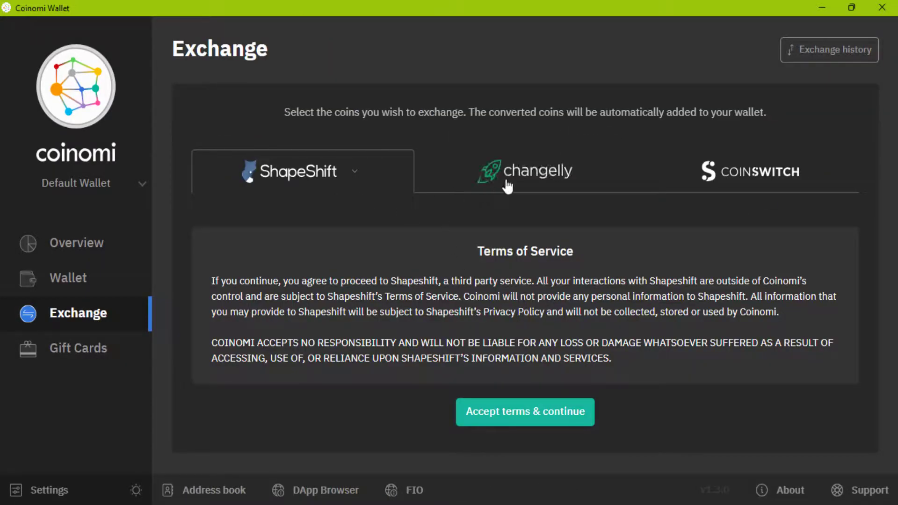
View Changelly's exchange terms, then switch the exchange provider to CoinSwitch
click(504, 183)
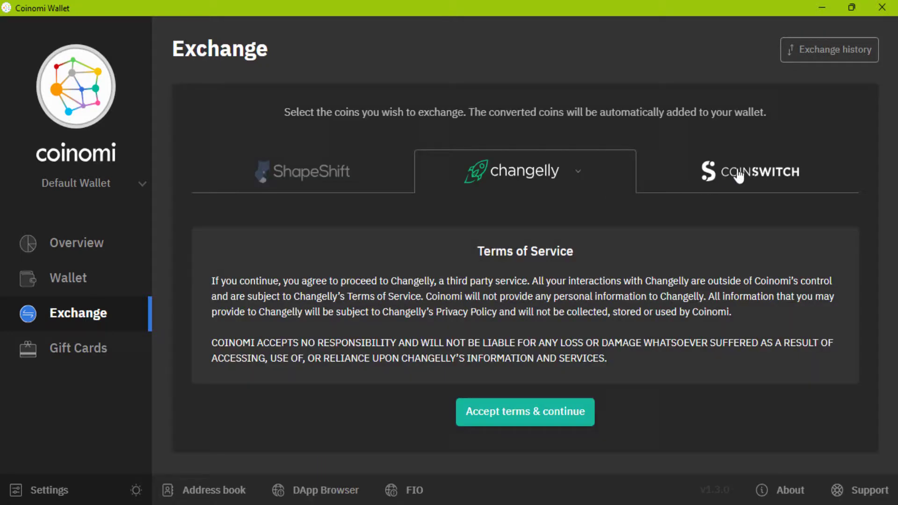
click(738, 177)
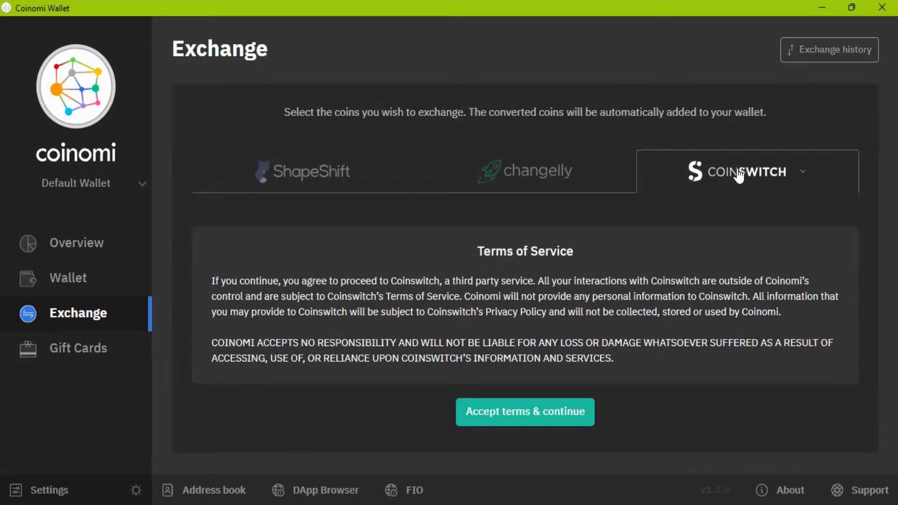
Go back to the Bitcoin wallet page and try the light theme before restoring the dark theme
click(61, 290)
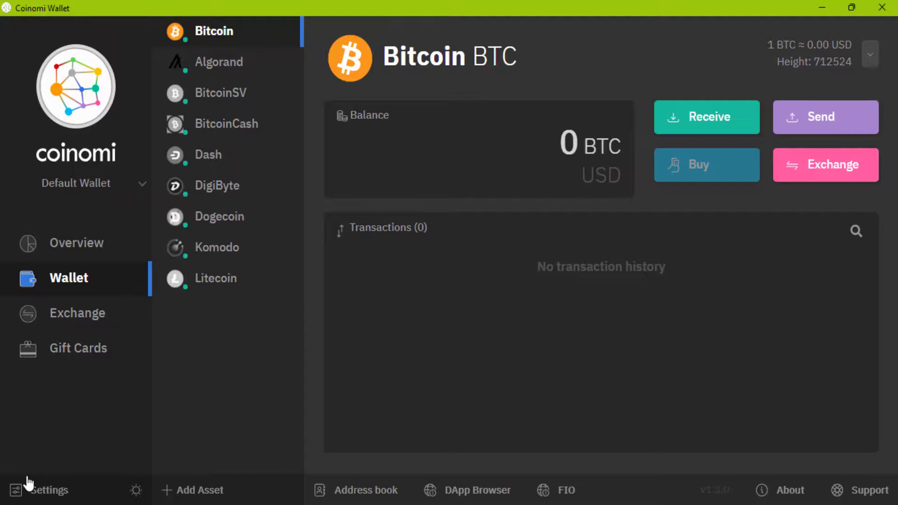
click(136, 491)
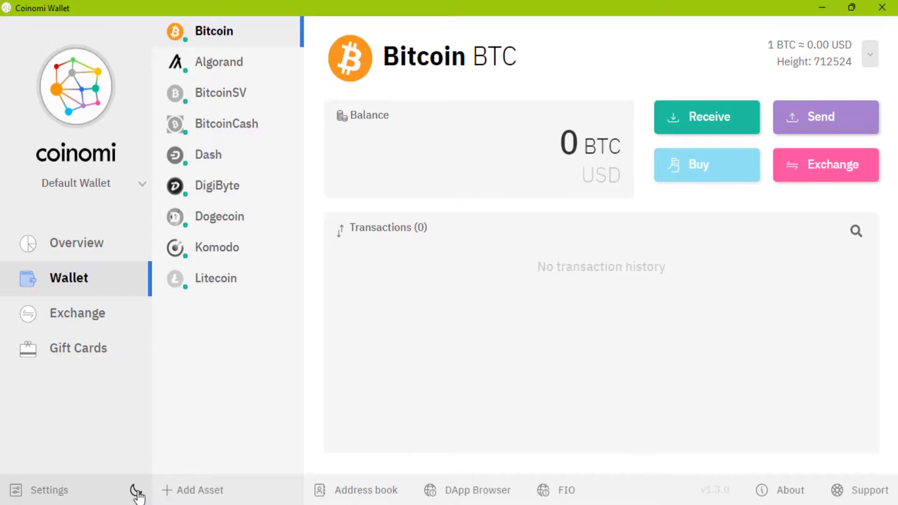
click(136, 491)
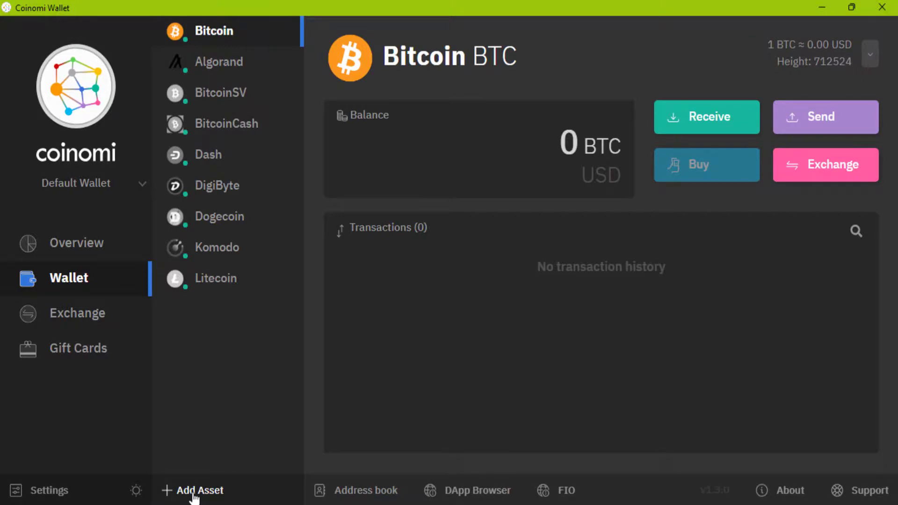
In the Add Coin list, view Zcoin's name and BIP32 derivation path, then cancel unchanged
click(193, 495)
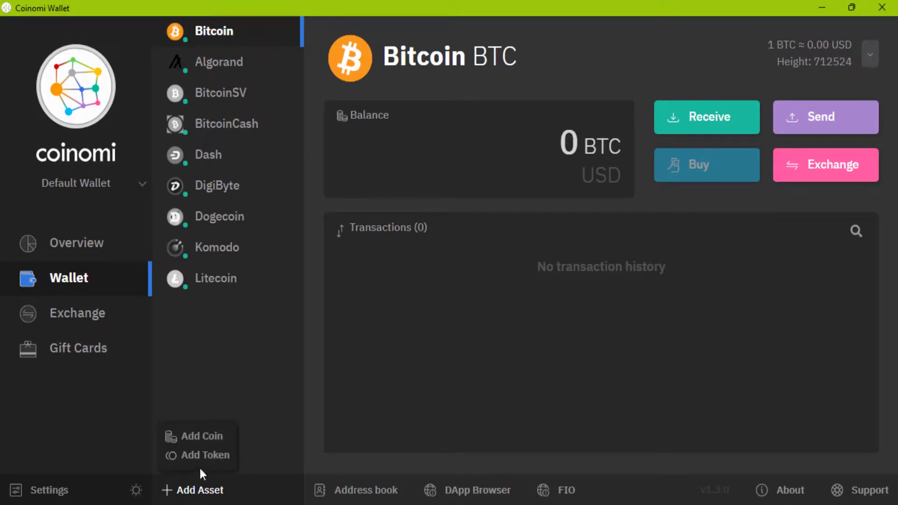
click(205, 439)
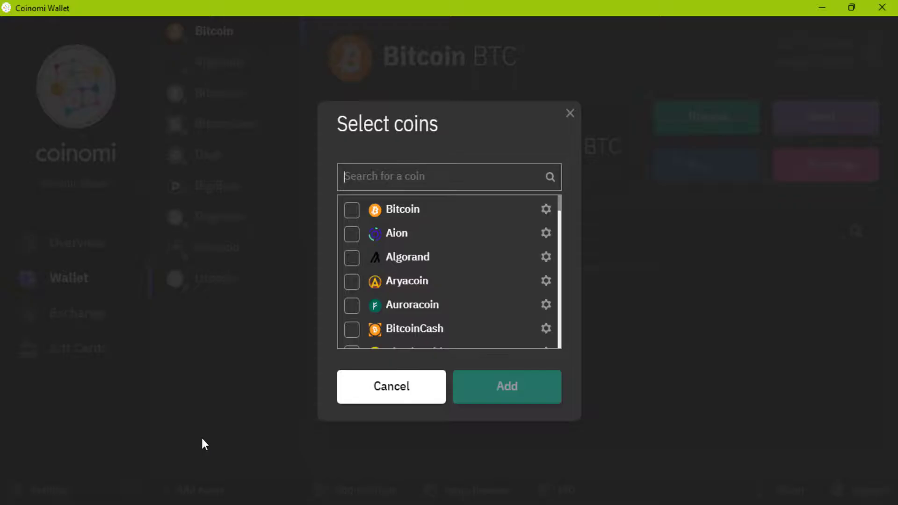
click(457, 232)
scroll(458, 240, down, 3)
scroll(458, 239, down, 20)
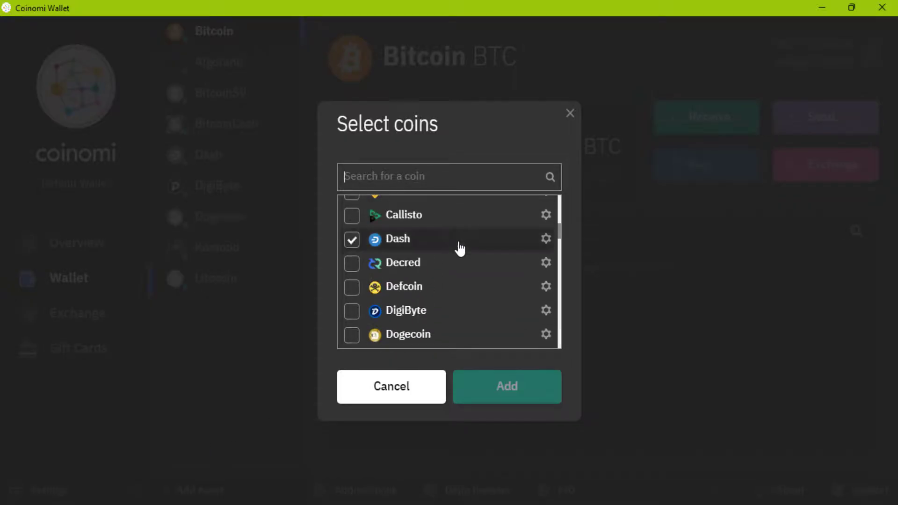
scroll(460, 252, down, 1)
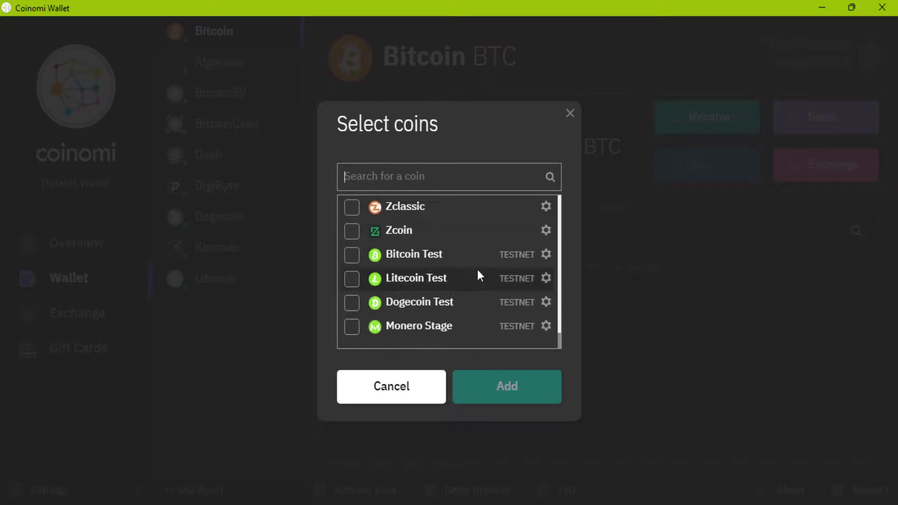
click(546, 233)
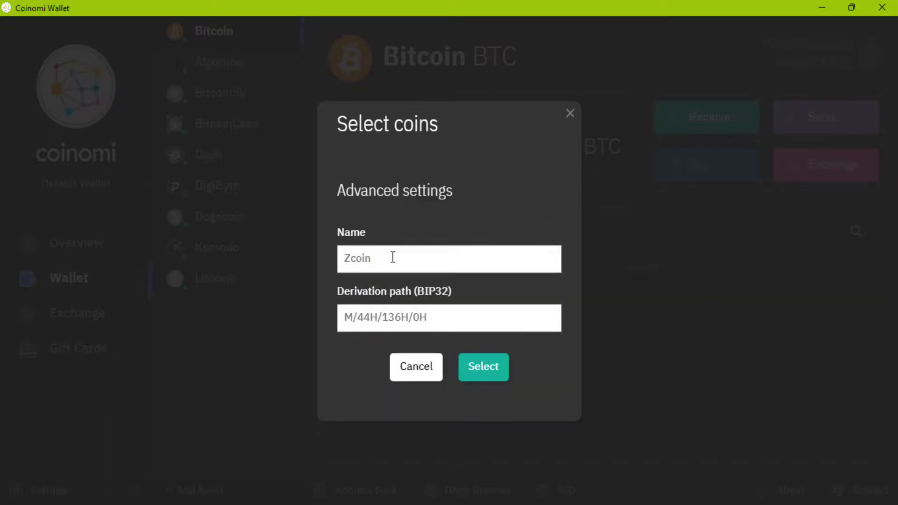
click(431, 368)
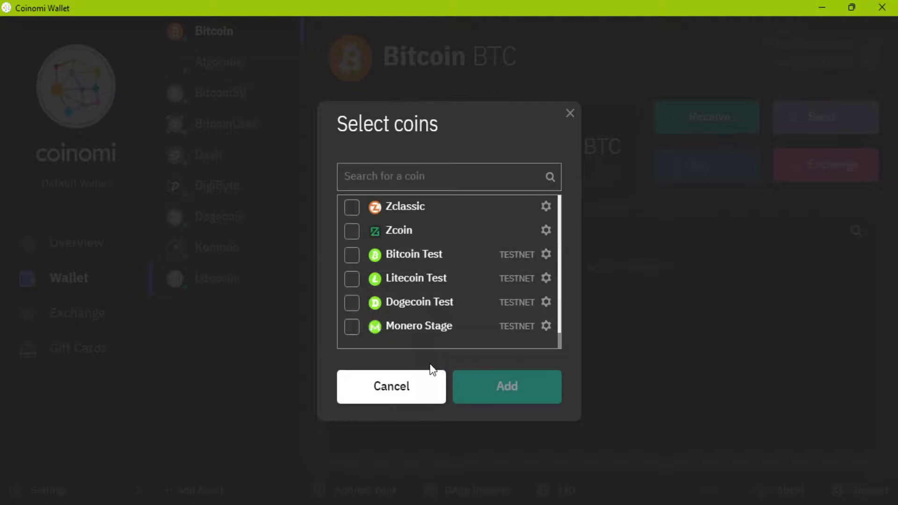
Close the coin list and choose Tron as the blockchain for adding a token
click(421, 386)
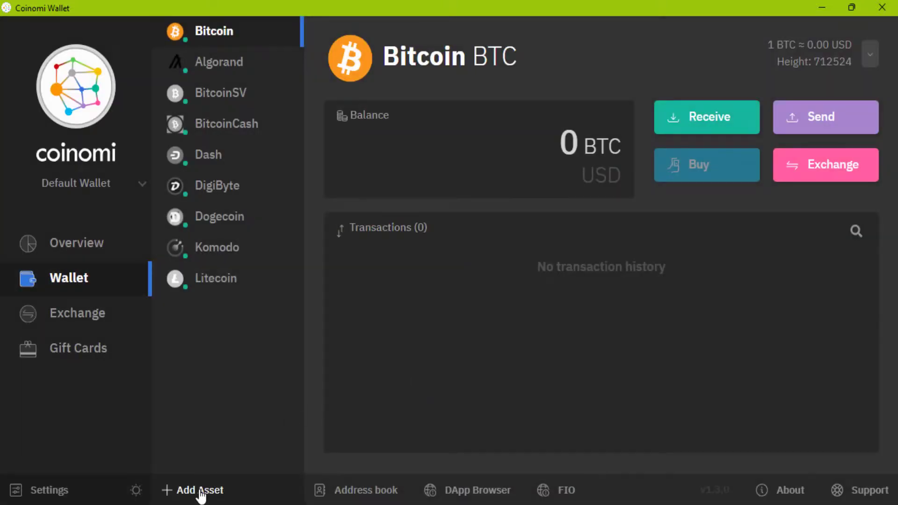
click(200, 488)
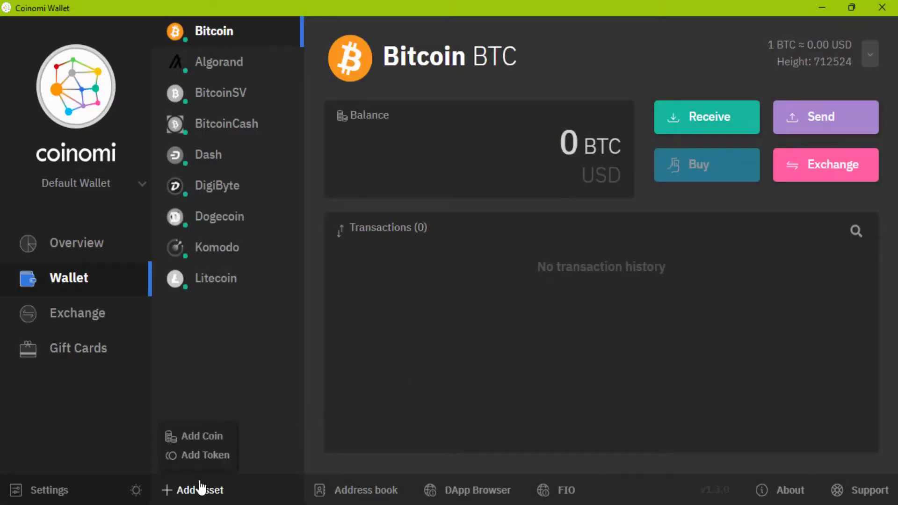
click(205, 456)
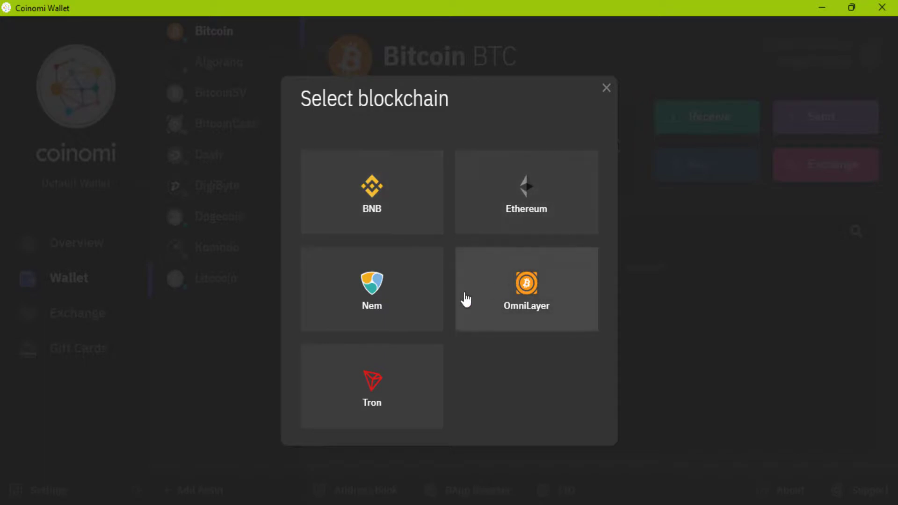
click(378, 401)
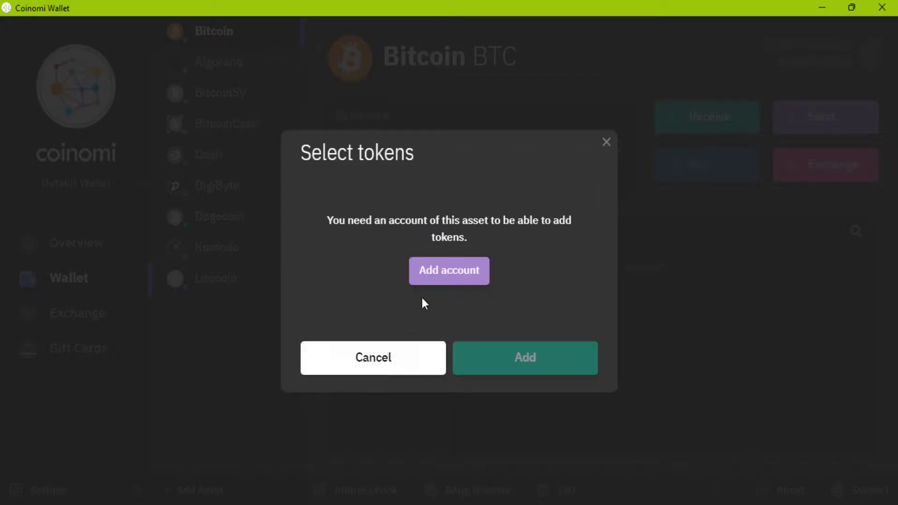
Add a Tron account, unlocking with the wallet password, then dismiss the token search and blockchain chooser
click(458, 273)
text(•)
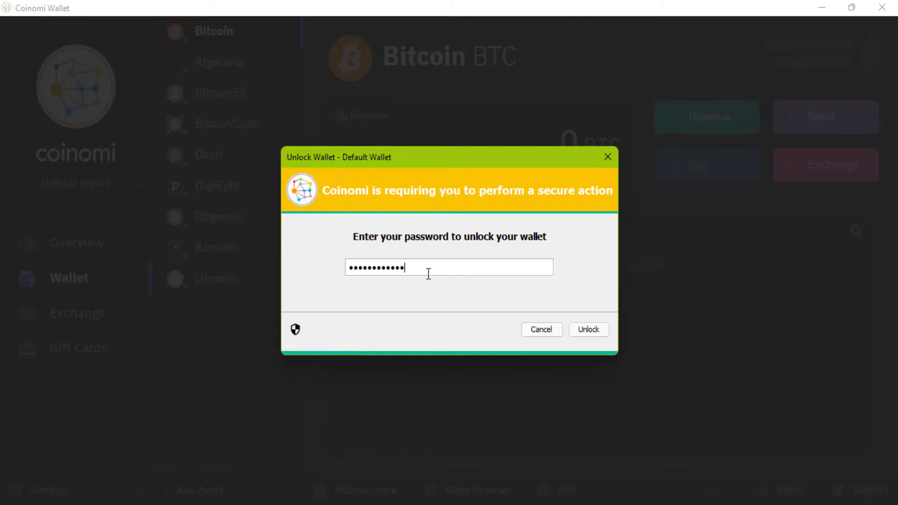
click(601, 335)
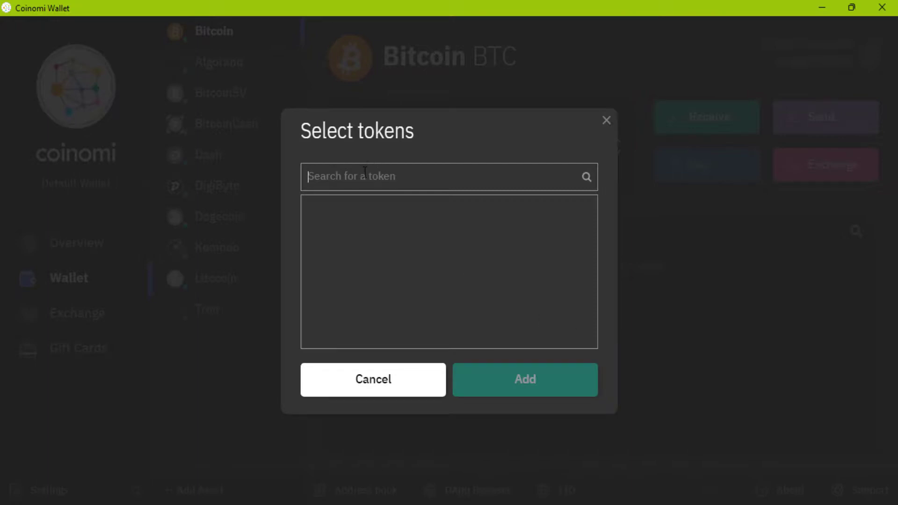
text(ph)
key(BackSpace)
text(btt)
click(398, 380)
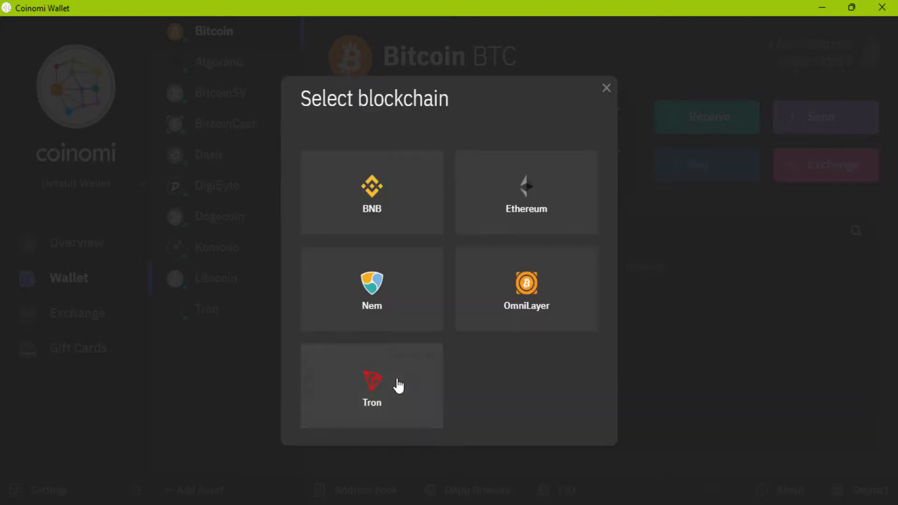
click(606, 88)
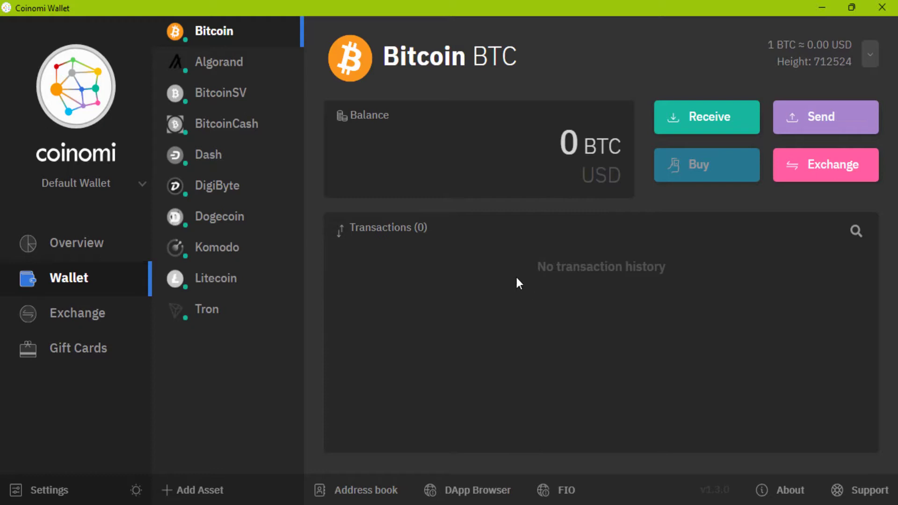
Open the portfolio overview and look through its allocation chart and coin list
click(52, 241)
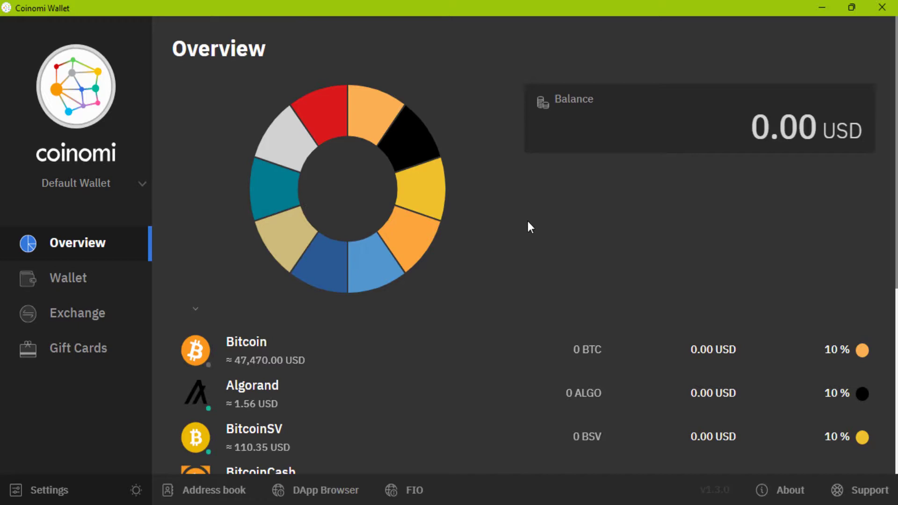
scroll(501, 234, down, 3)
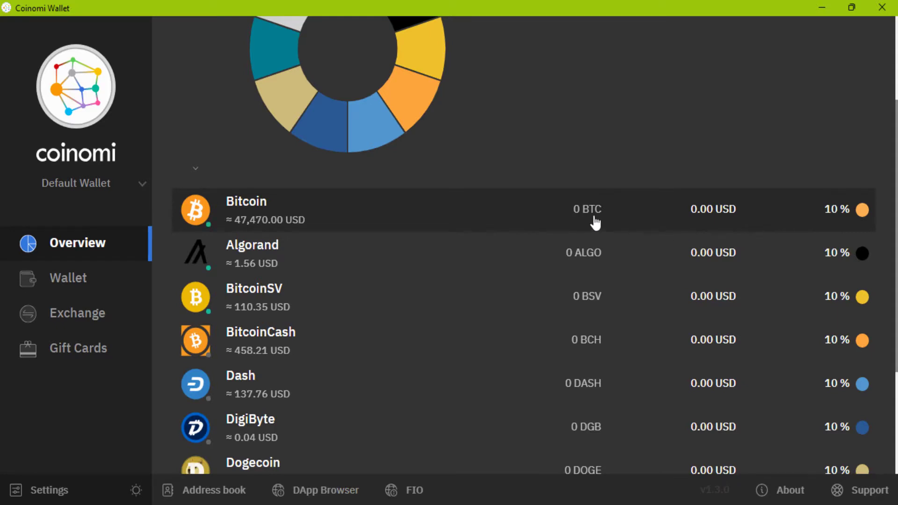
scroll(595, 223, up, 3)
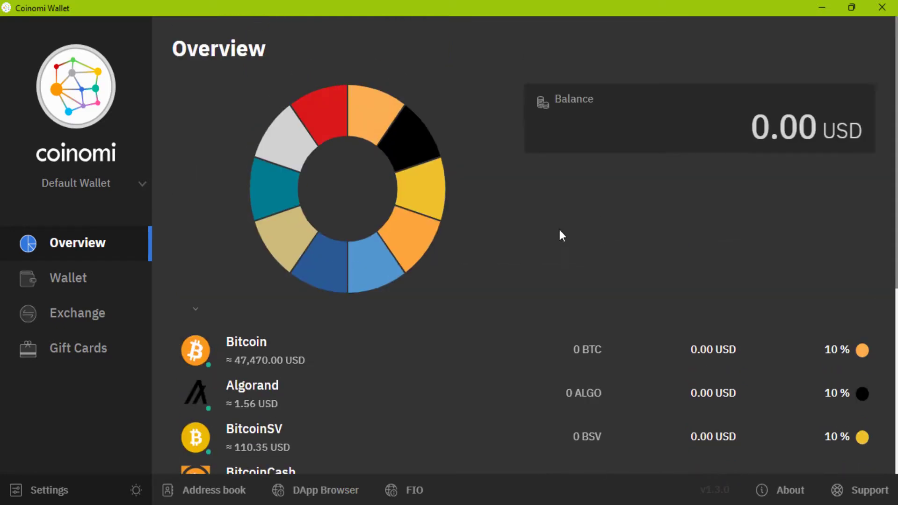
Multi-select Bitcoin and Dogecoin, open their actions menu, and cancel without deleting any coins
click(196, 311)
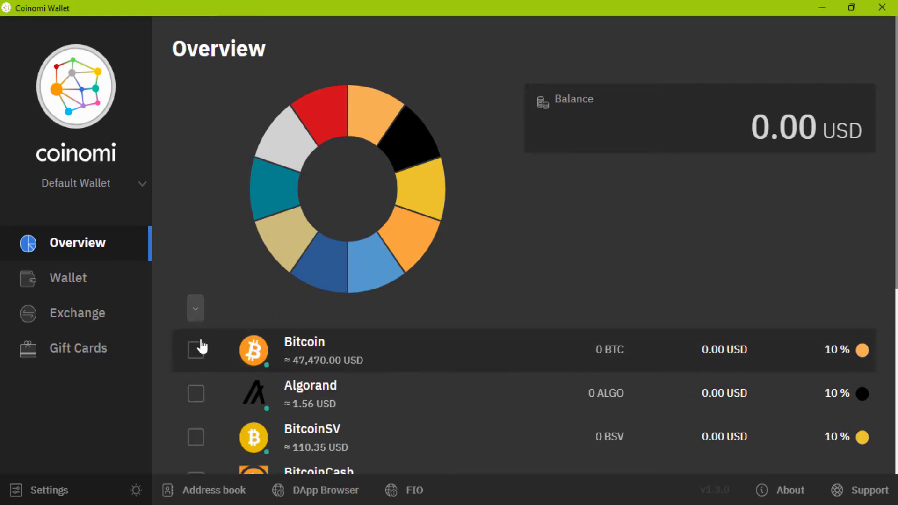
click(198, 353)
scroll(200, 357, down, 6)
click(196, 337)
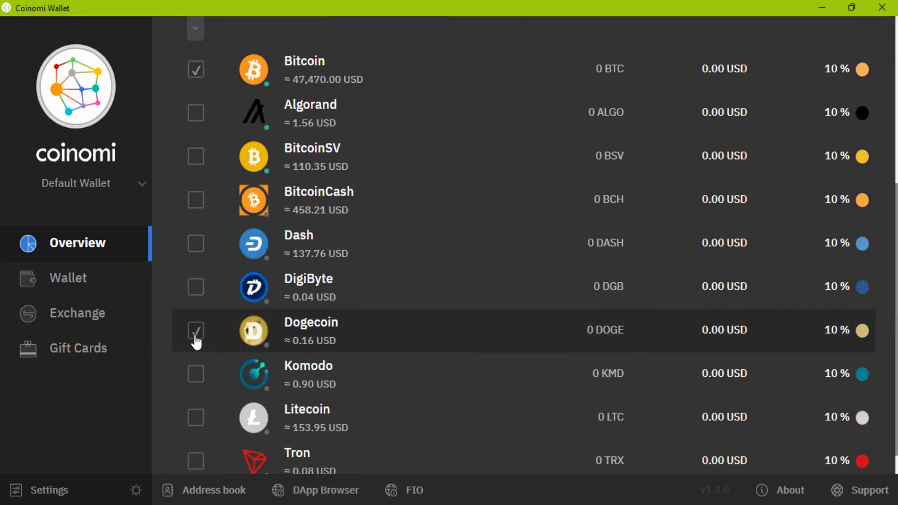
scroll(232, 352, up, 6)
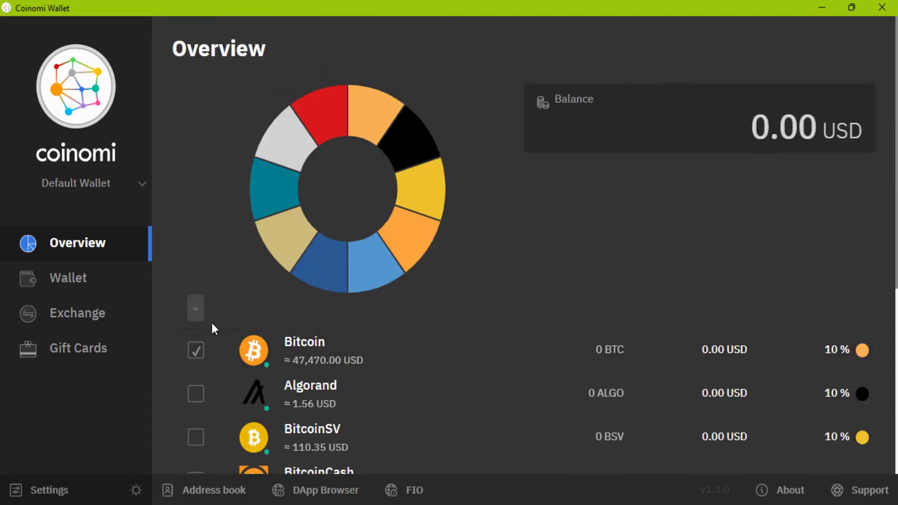
click(193, 317)
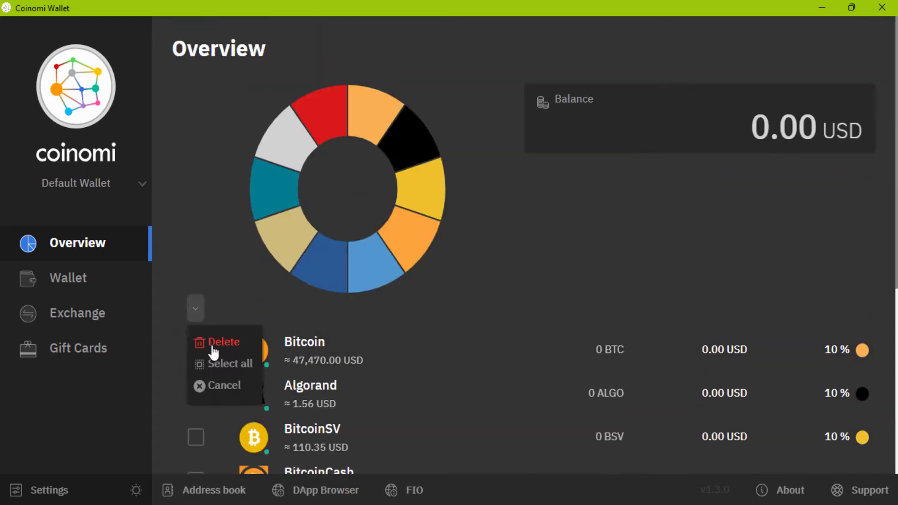
click(229, 385)
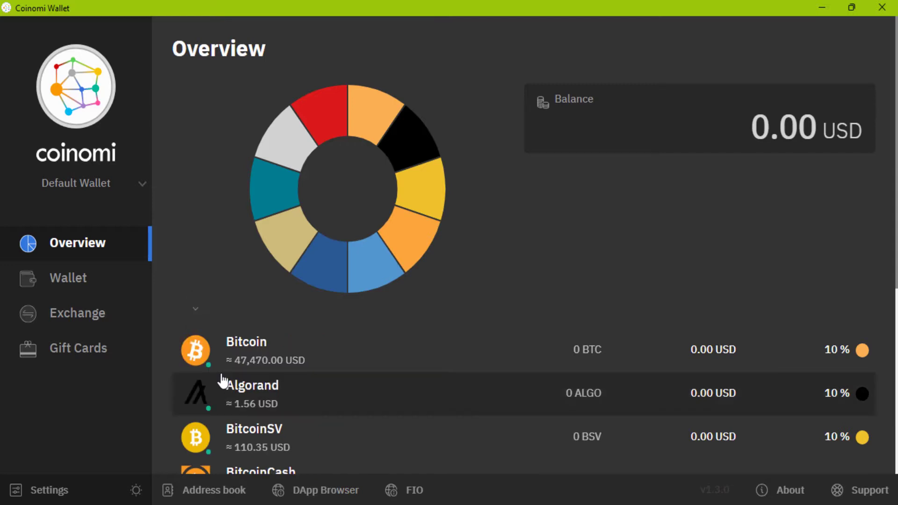
scroll(309, 402, down, 3)
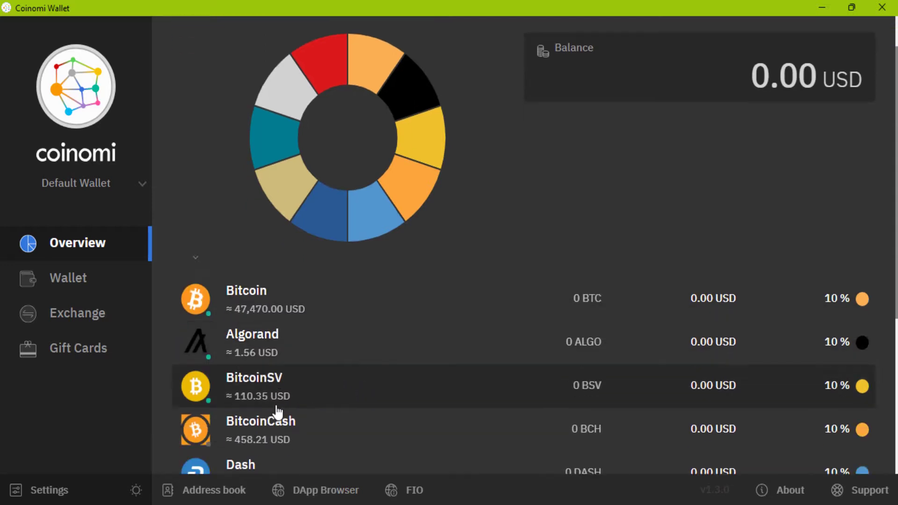
Open and close the empty address book, then visit the Exchange and Bidali Gift Cards pages
click(218, 488)
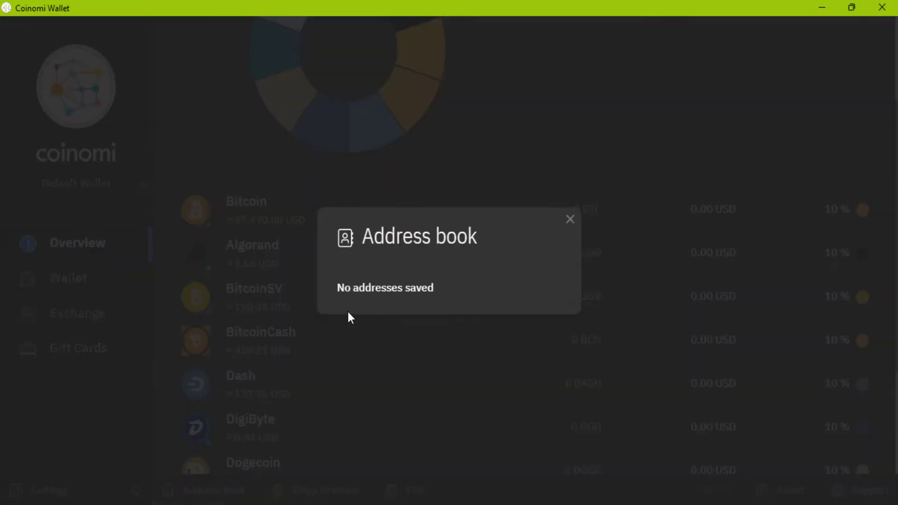
click(569, 220)
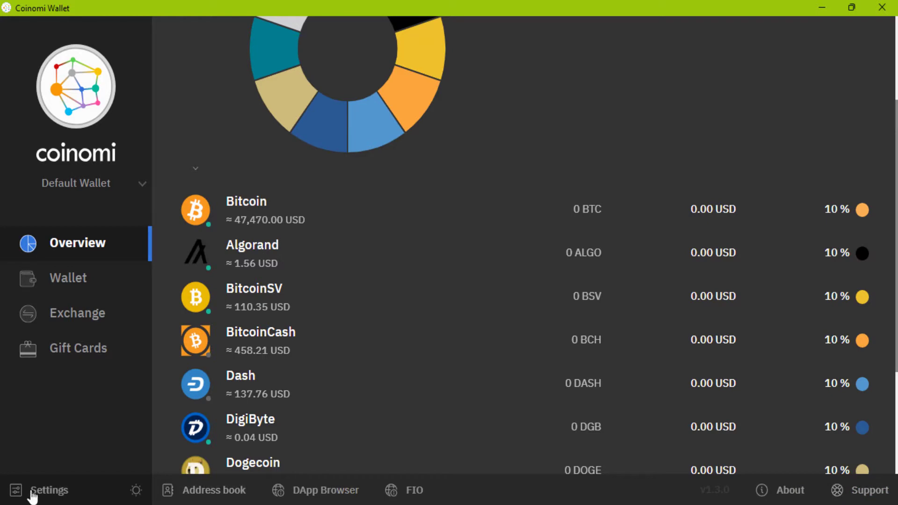
click(72, 313)
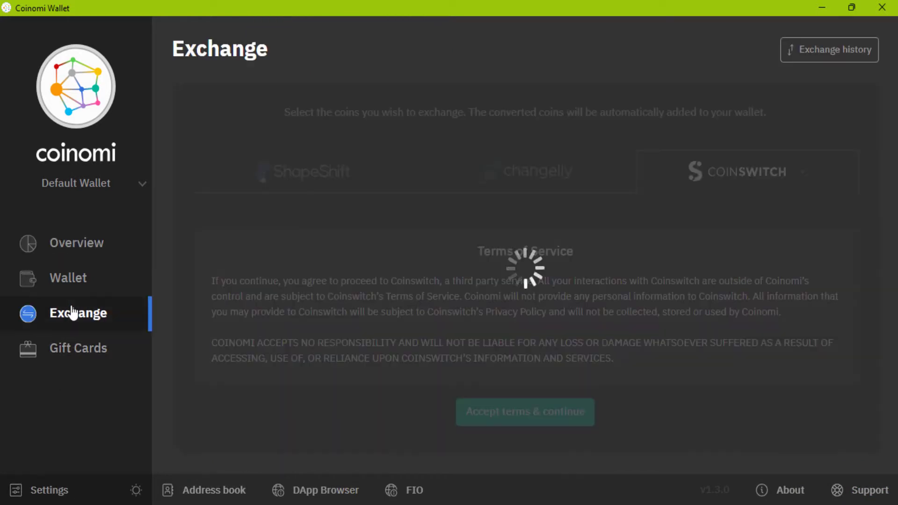
click(89, 355)
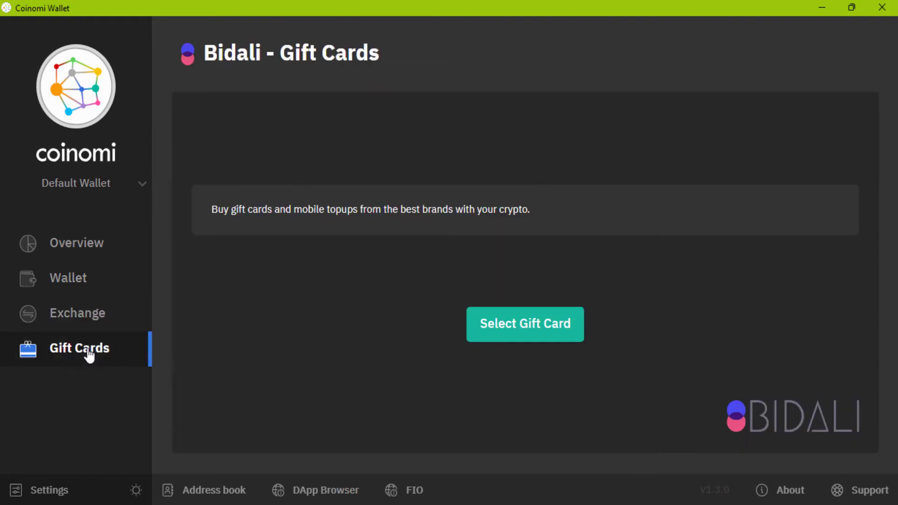
Open Settings and review the currency and language lists, keeping US Dollar and English
click(16, 492)
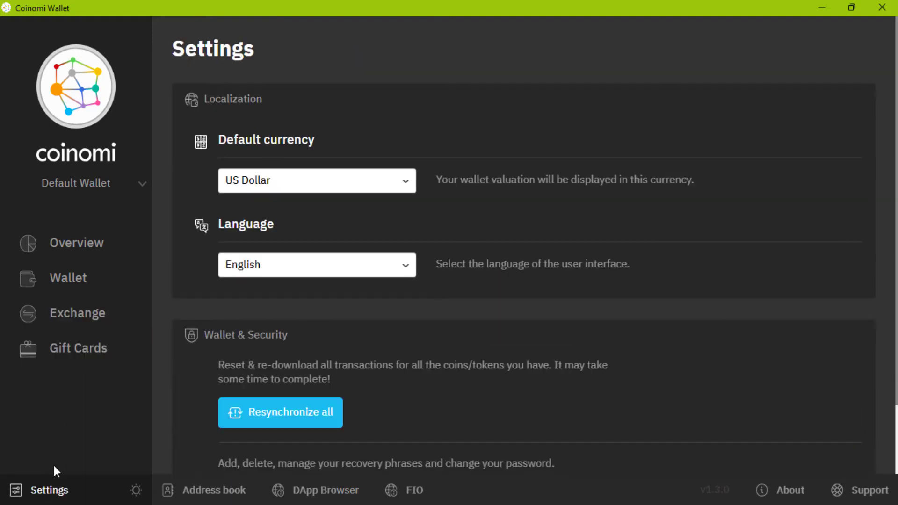
click(405, 186)
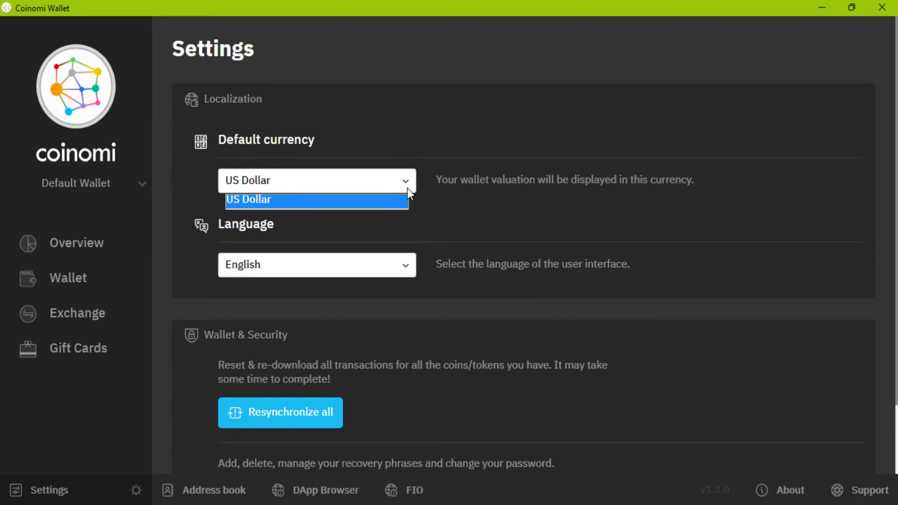
click(409, 186)
click(408, 265)
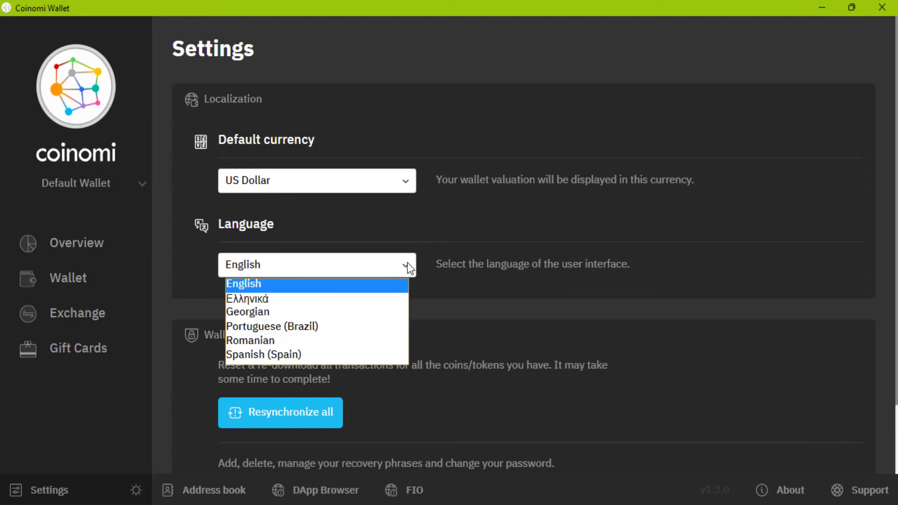
click(407, 265)
scroll(407, 281, down, 2)
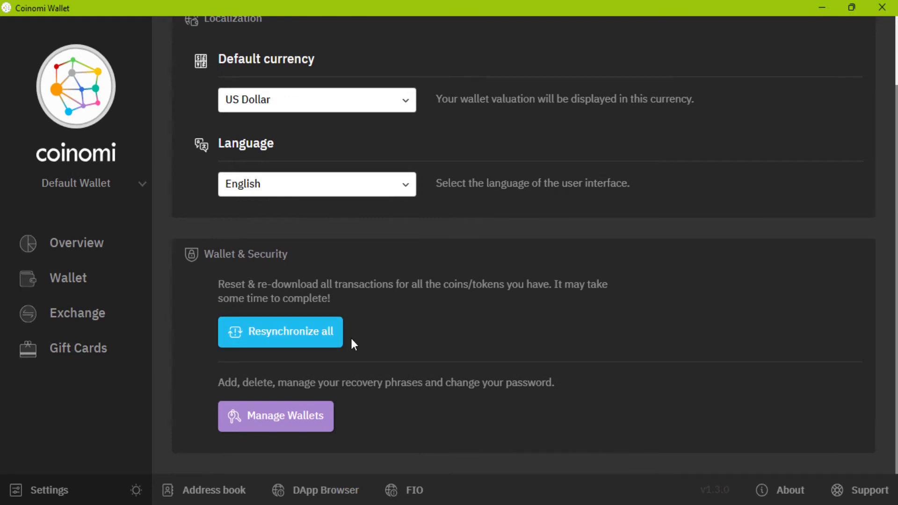
In Manage Wallets, start renaming Default Wallet but cancel, then expand the wallet dropdown
click(276, 423)
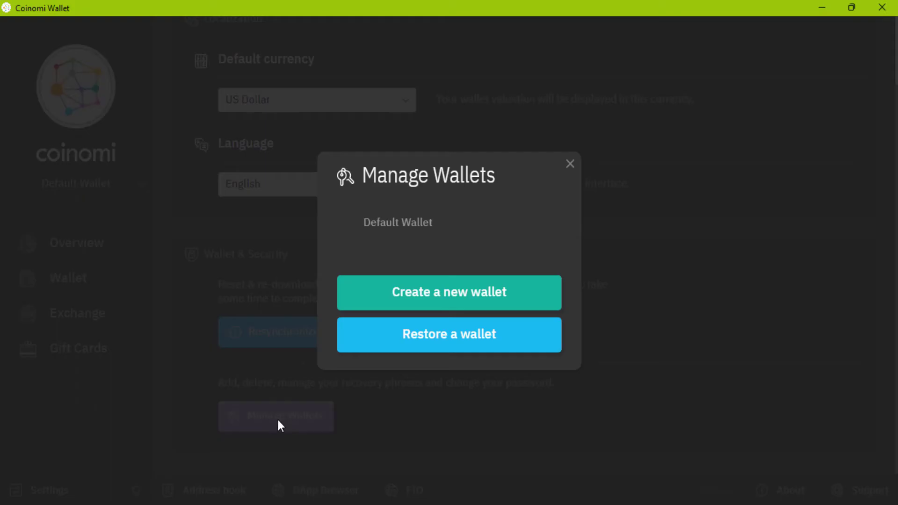
click(406, 224)
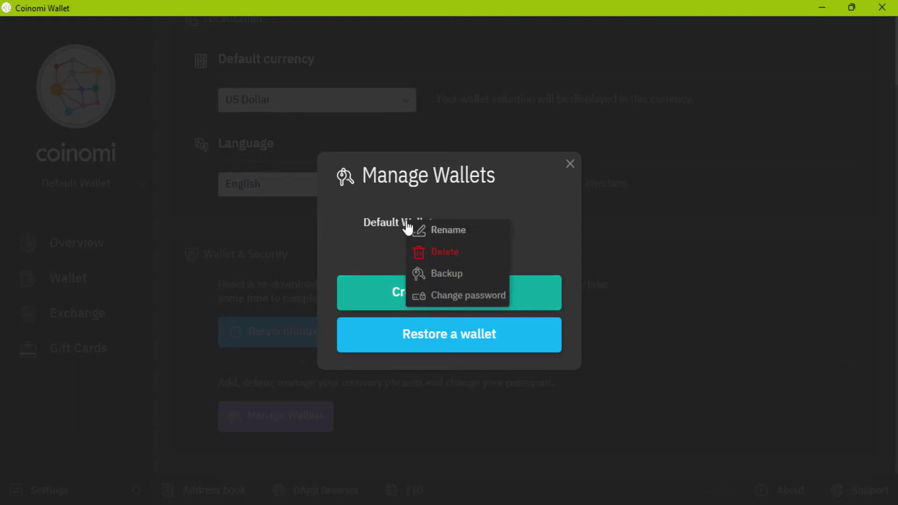
click(466, 231)
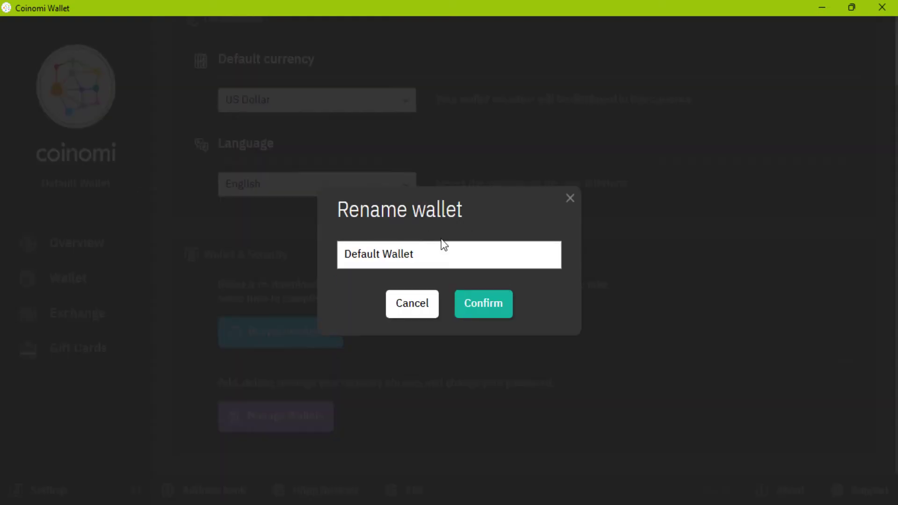
click(431, 309)
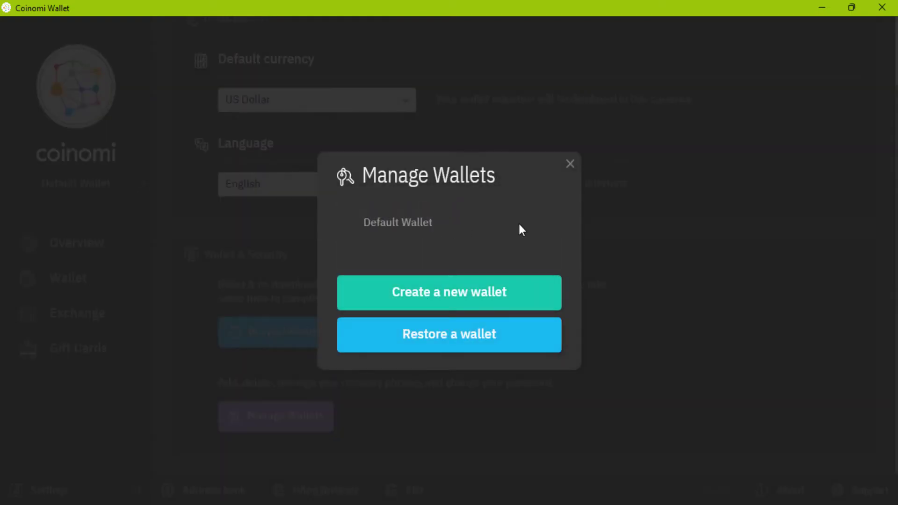
click(570, 165)
scroll(286, 213, up, 2)
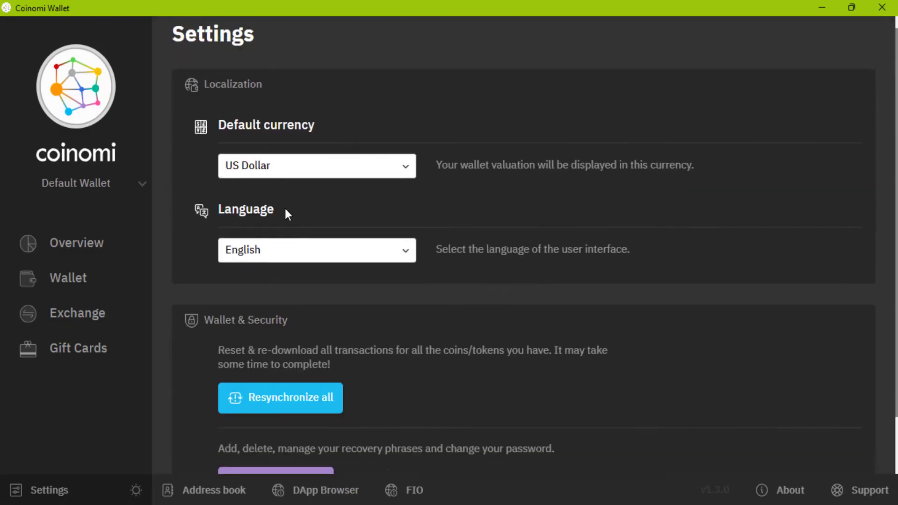
click(134, 187)
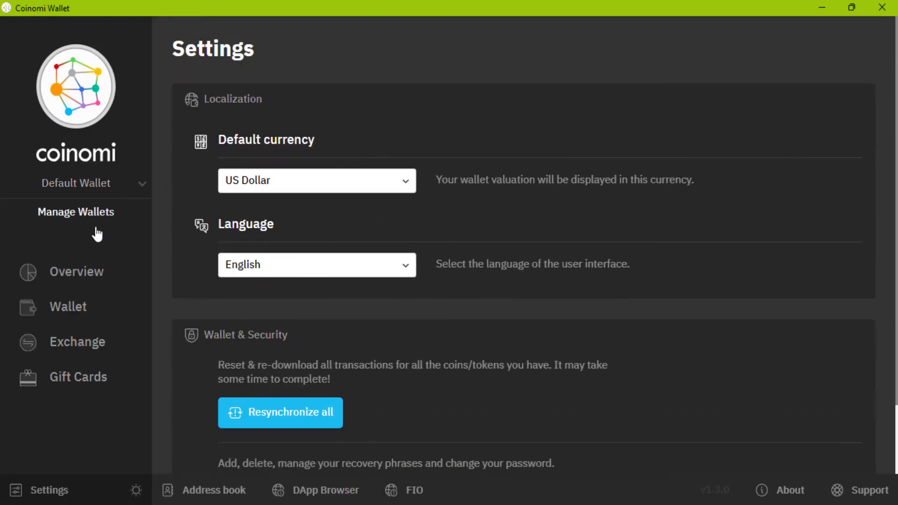